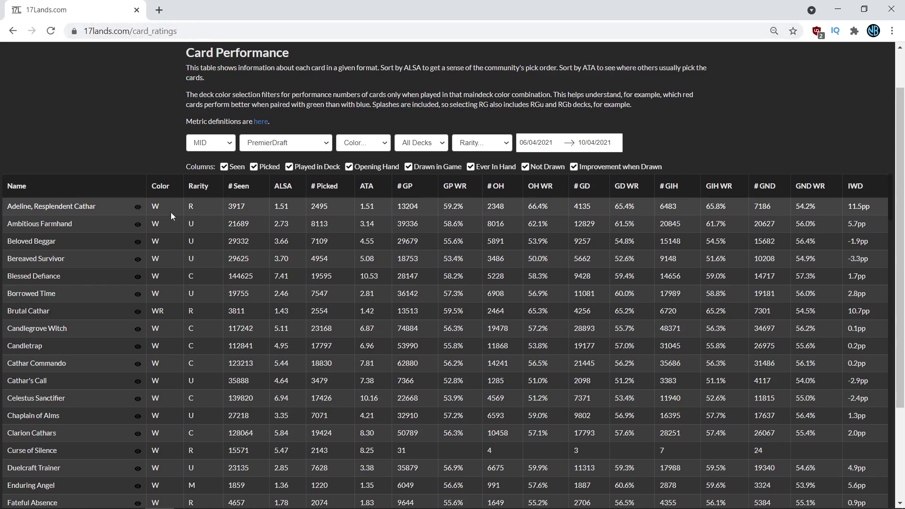
Step: Go to the Format Color Ratings page
scroll(140, 127, "up", 2)
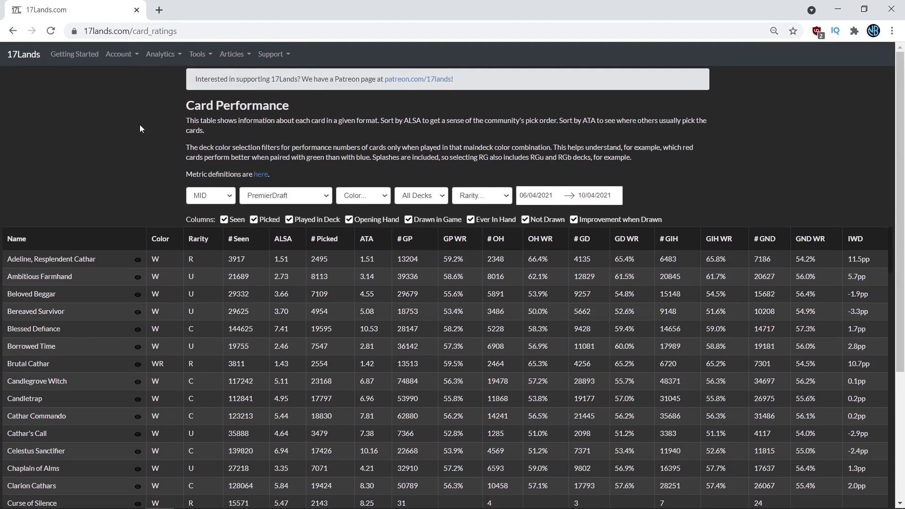
scroll(150, 125, "down", 1)
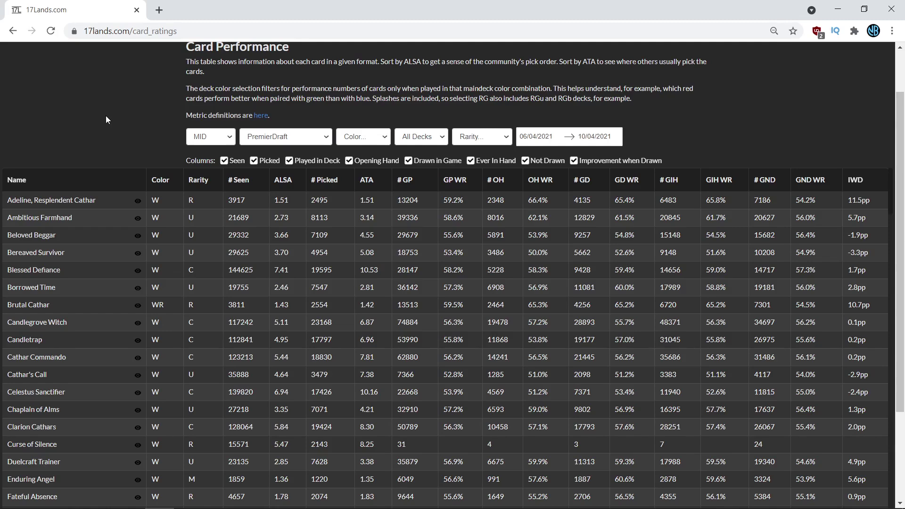
scroll(143, 67, "up", 2)
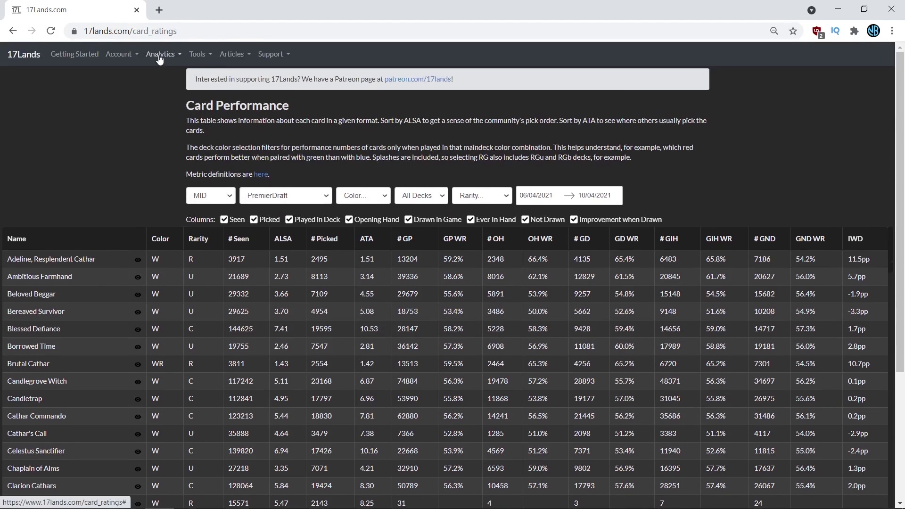
left_click(161, 54)
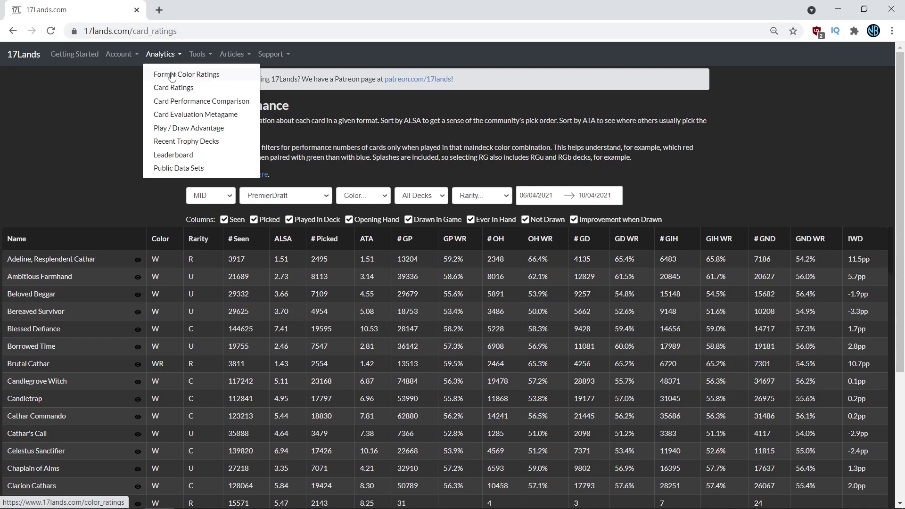
left_click(172, 76)
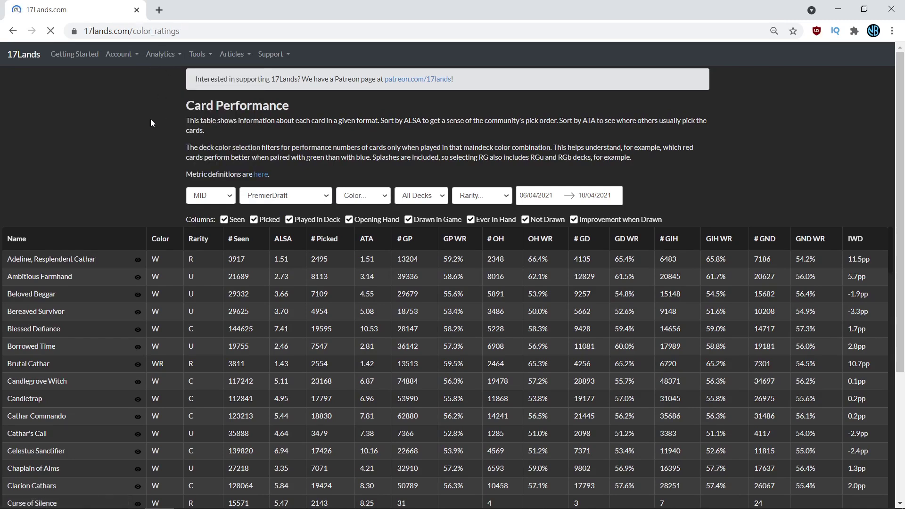
Step: Highlight the All Decks win rate, then return to the Card Ratings page
scroll(177, 286, "down", 10)
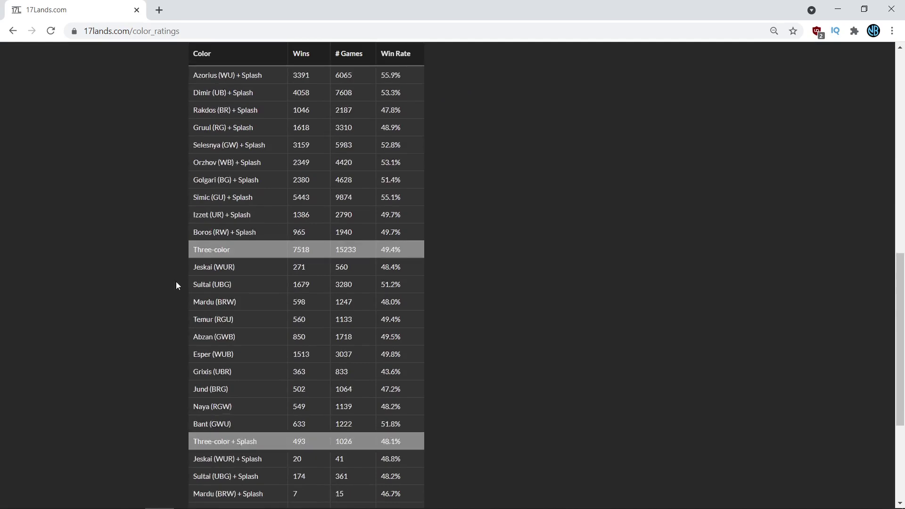
scroll(177, 287, "down", 3)
left_click_drag(402, 490, 381, 489)
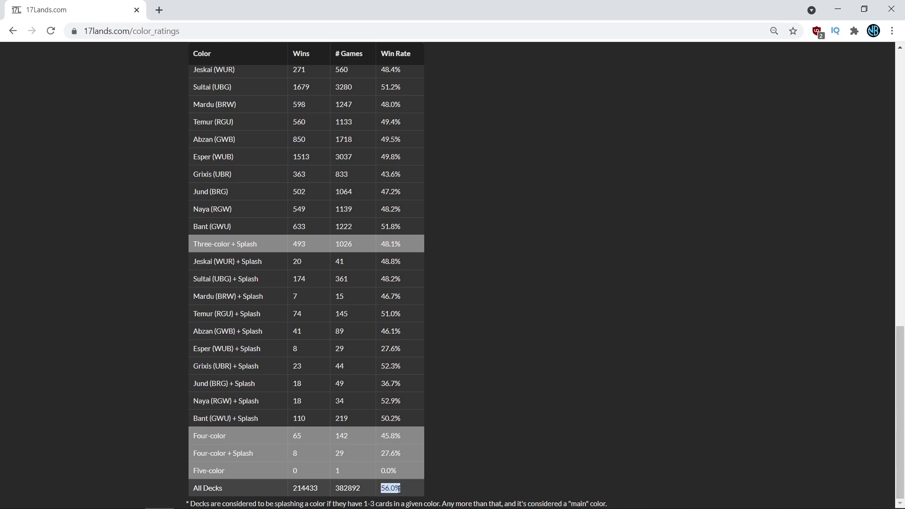
left_click(449, 488)
scroll(453, 424, "up", 12)
scroll(468, 411, "up", 3)
left_click(161, 54)
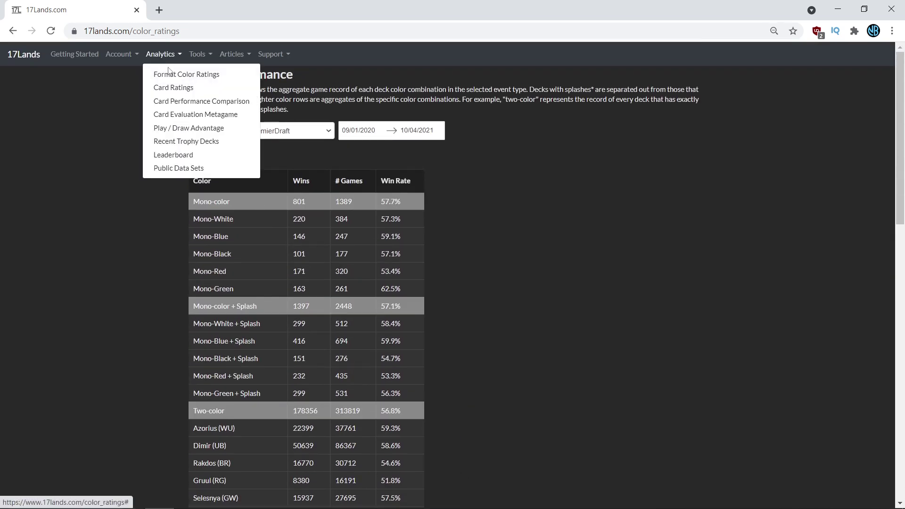
left_click(173, 88)
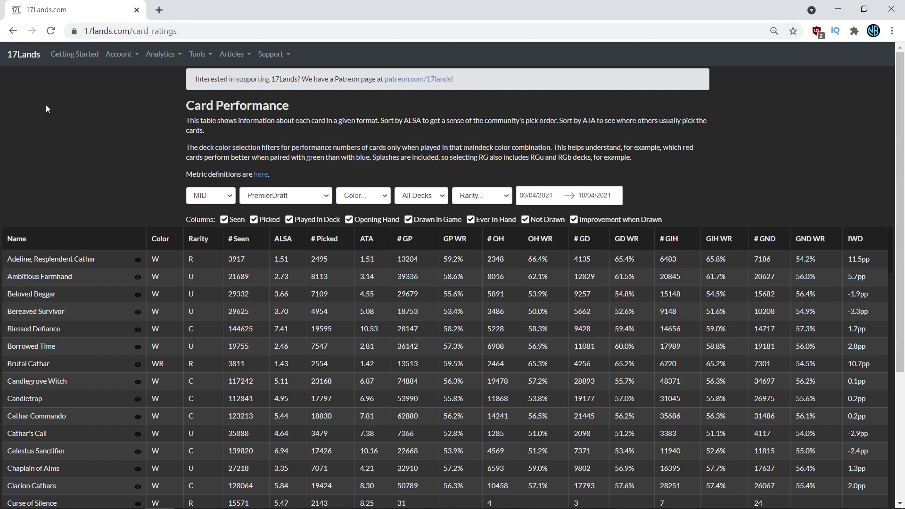
Step: Hide the Seen, Picked, Played in Deck, opening hand, drawn and not-drawn columns
scroll(118, 132, "down", 1)
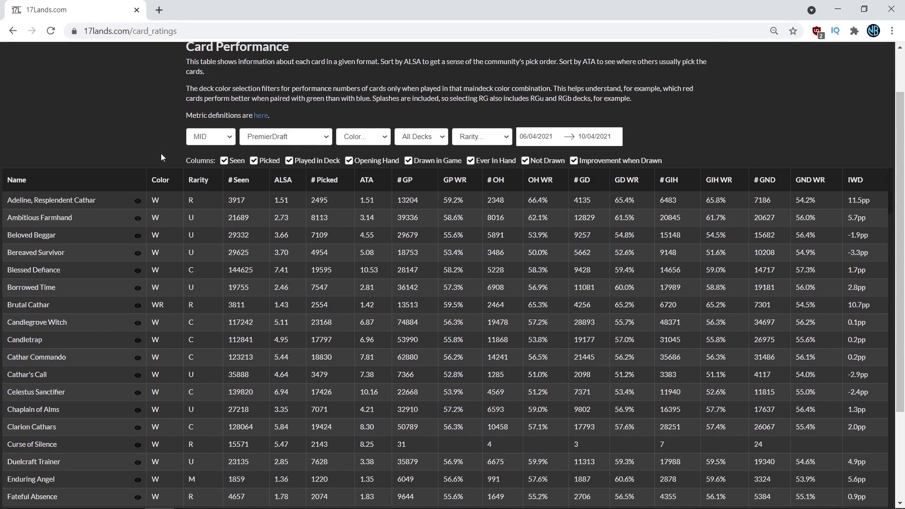
left_click(224, 161)
left_click(254, 161)
left_click(289, 161)
left_click(349, 161)
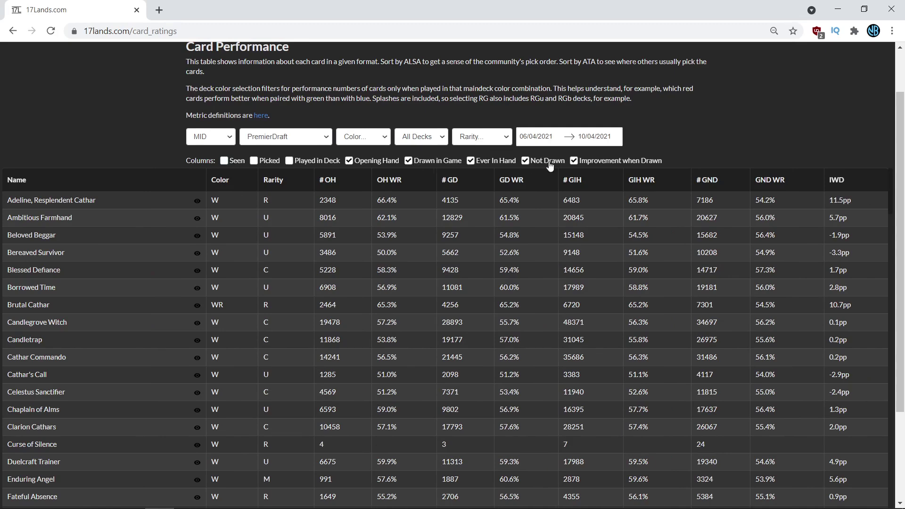
left_click(602, 165)
left_click(525, 161)
left_click(408, 161)
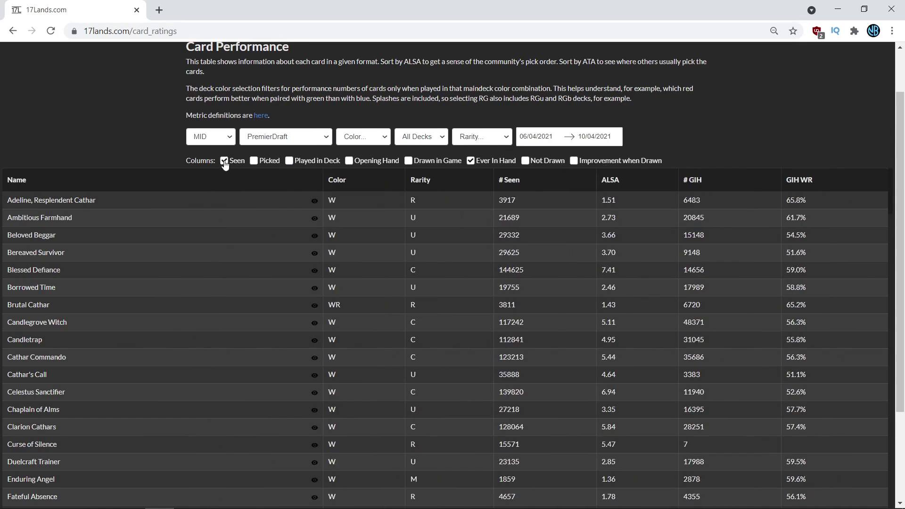
left_click(486, 163)
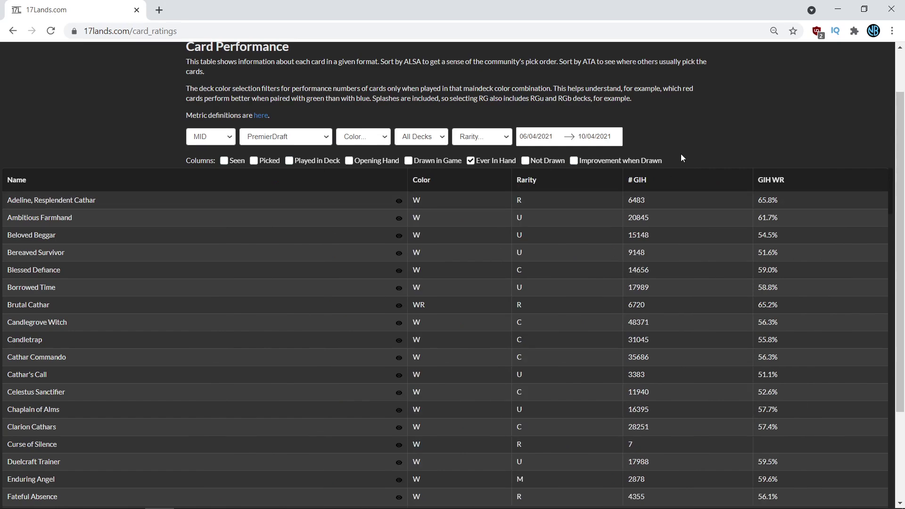
Step: Sort by GIH WR descending and highlight The Meathook Massacre's top 67.5%
left_click(735, 182)
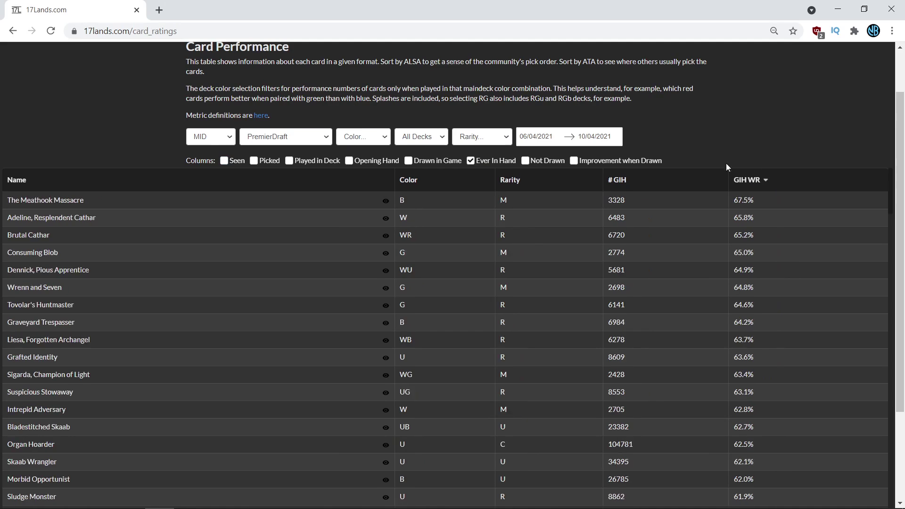
double_click(744, 200)
left_click(749, 200)
Step: Set the Color filter to U and Rarity to Common
left_click(659, 137)
left_click(366, 139)
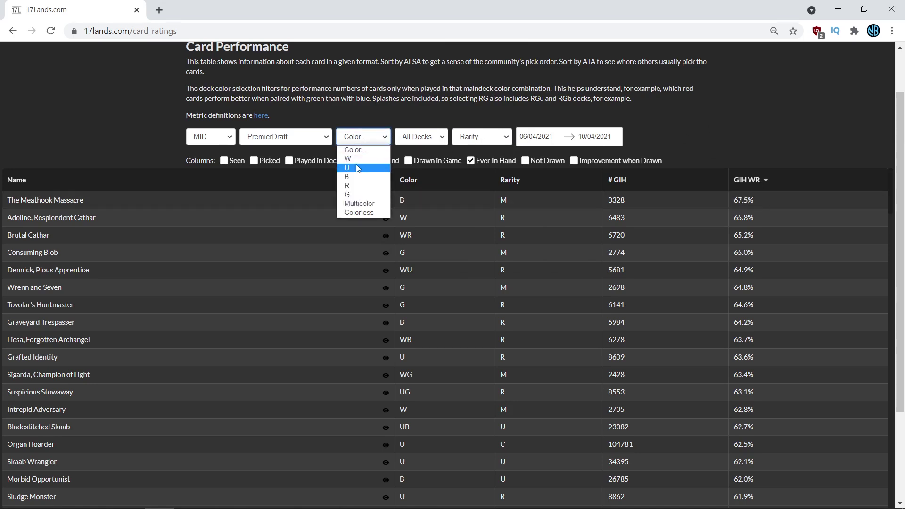
left_click(435, 137)
key("u")
left_click(477, 136)
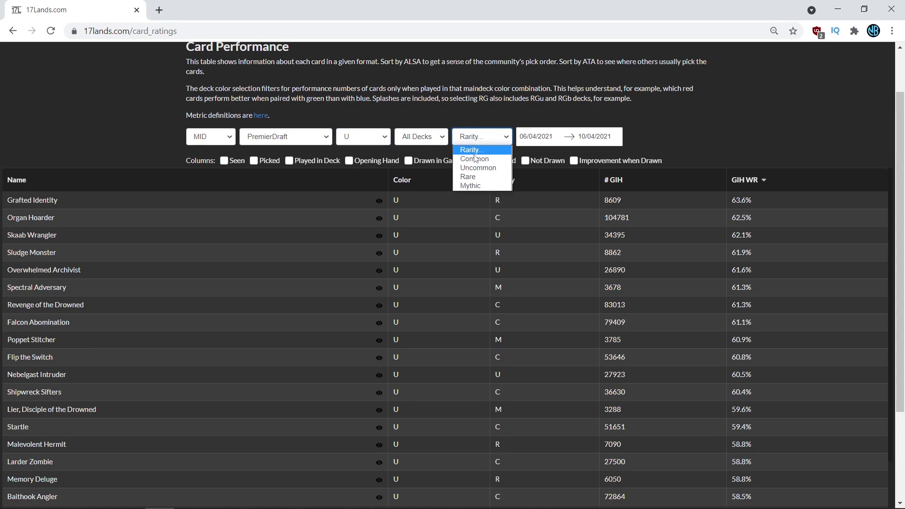
left_click(473, 158)
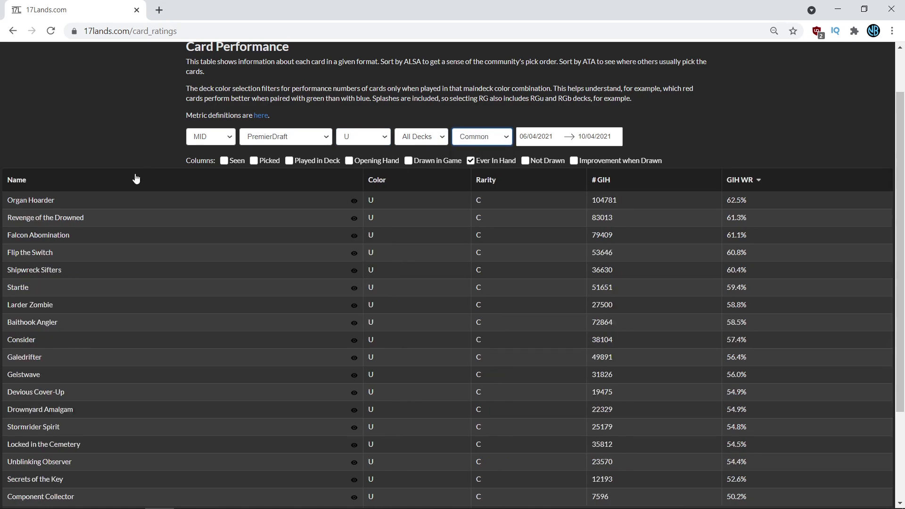
Step: Highlight Organ Hoarder's 62.5% and Shipwreck Sifters' 60.4% GIH win rates
mouse_move(355, 201)
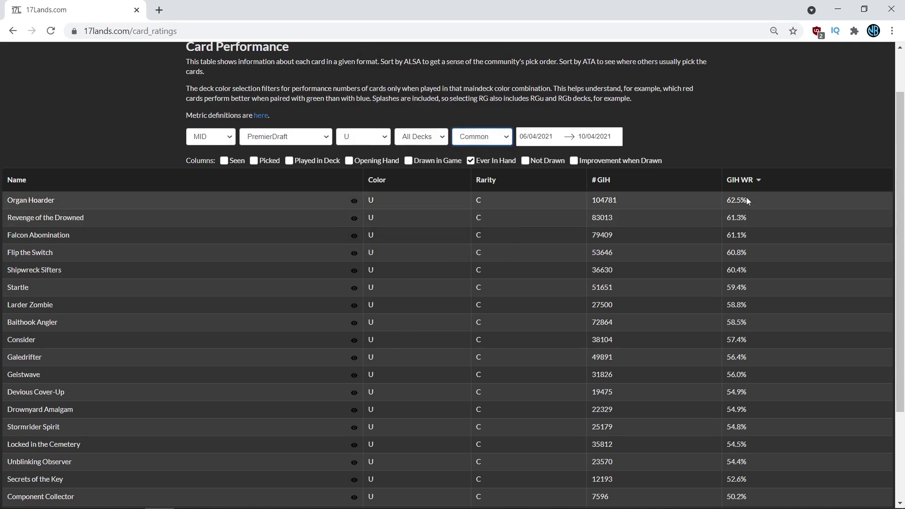
left_click_drag(745, 200, 722, 200)
left_click(697, 127)
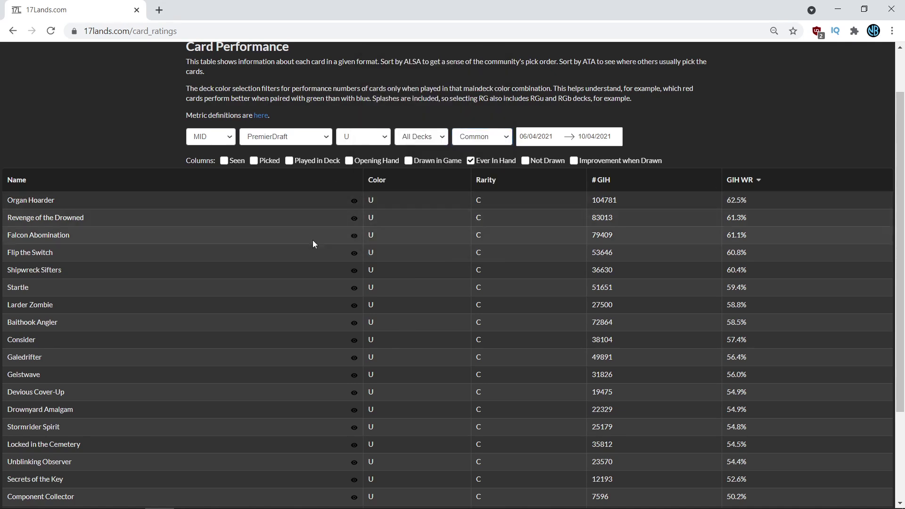
mouse_move(356, 270)
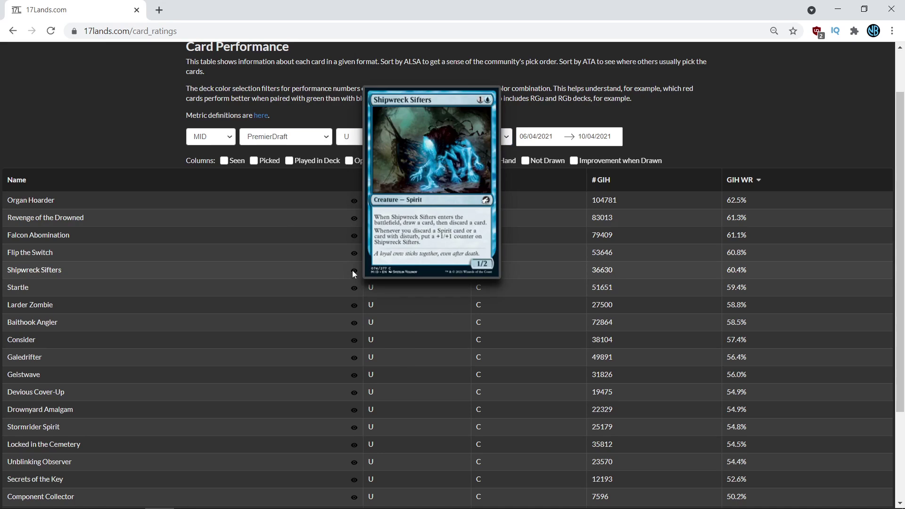
left_click_drag(755, 273, 714, 274)
mouse_move(353, 272)
left_click(411, 139)
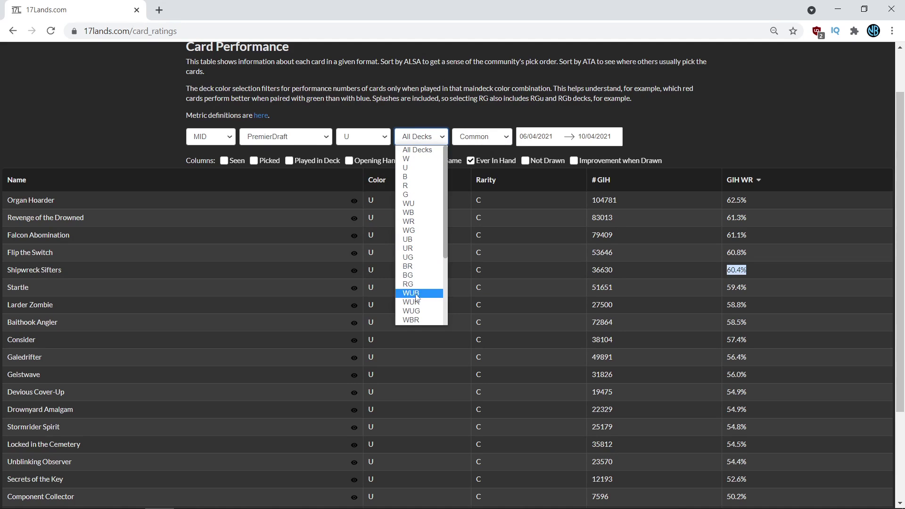
left_click(137, 107)
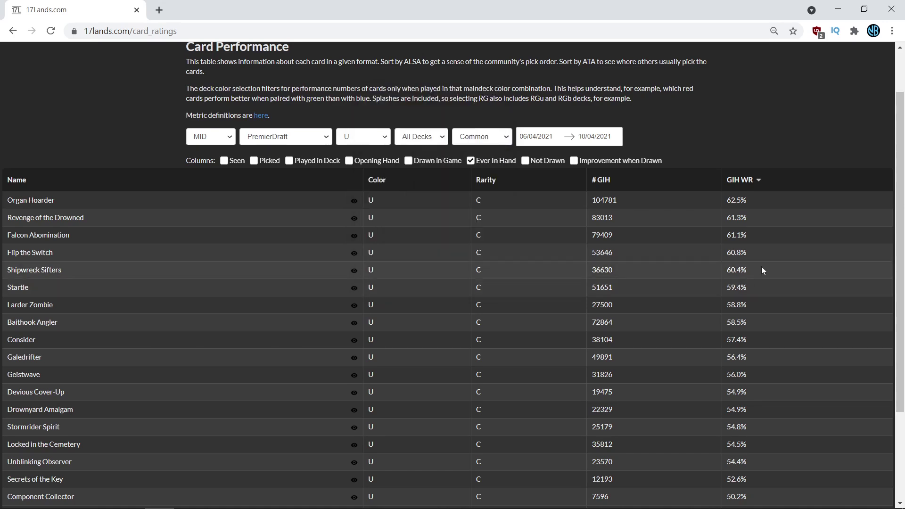
left_click(713, 271)
left_click(621, 268)
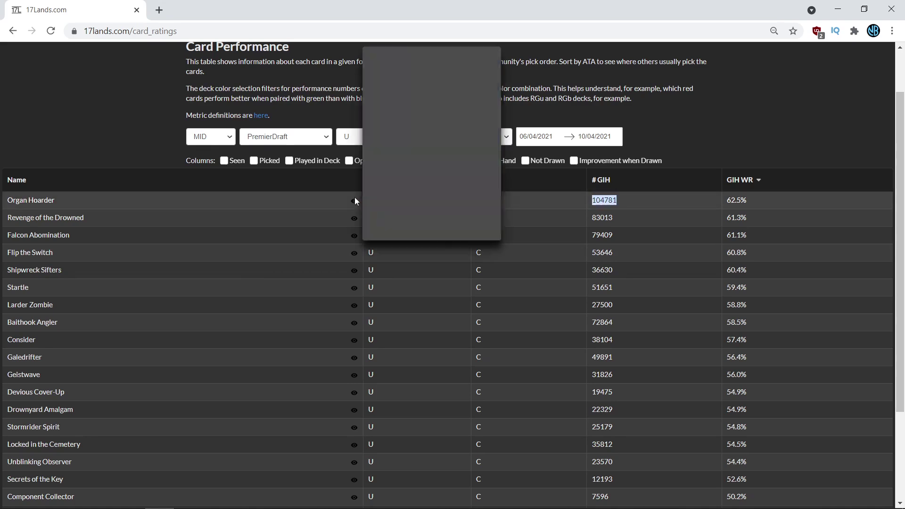
left_click(575, 202)
left_click_drag(614, 270, 590, 272)
left_click(615, 219)
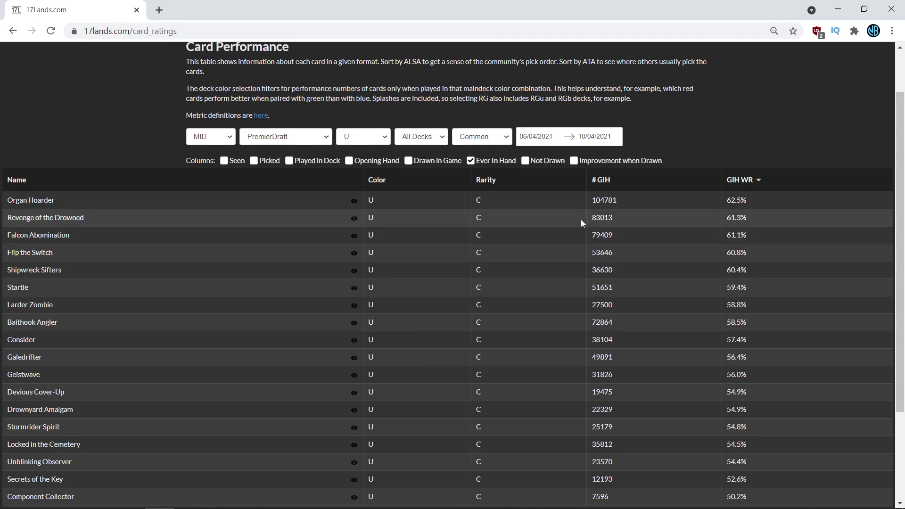
mouse_move(354, 220)
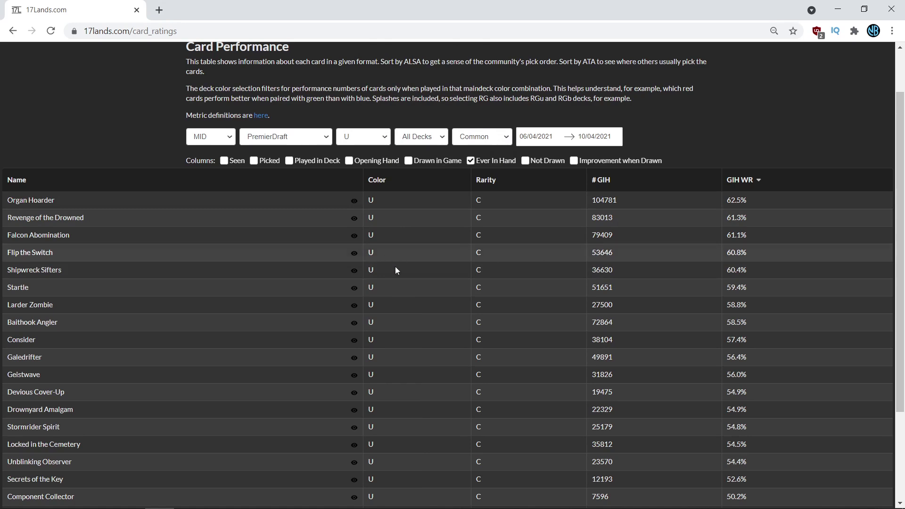
left_click_drag(613, 271, 596, 266)
Step: Filter to WU decks and highlight Shipwreck Sifters' 19800 games in hand and 63.1% win rate
left_click(421, 137)
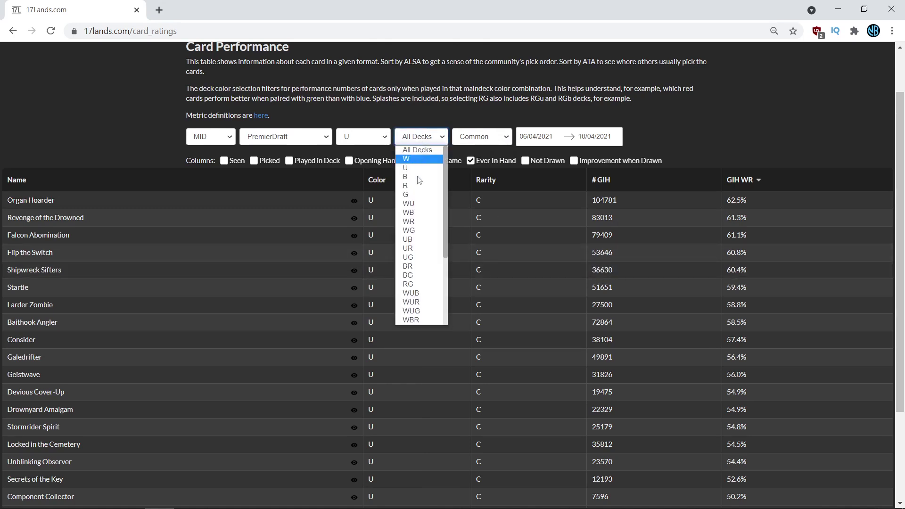
left_click(414, 203)
mouse_move(360, 220)
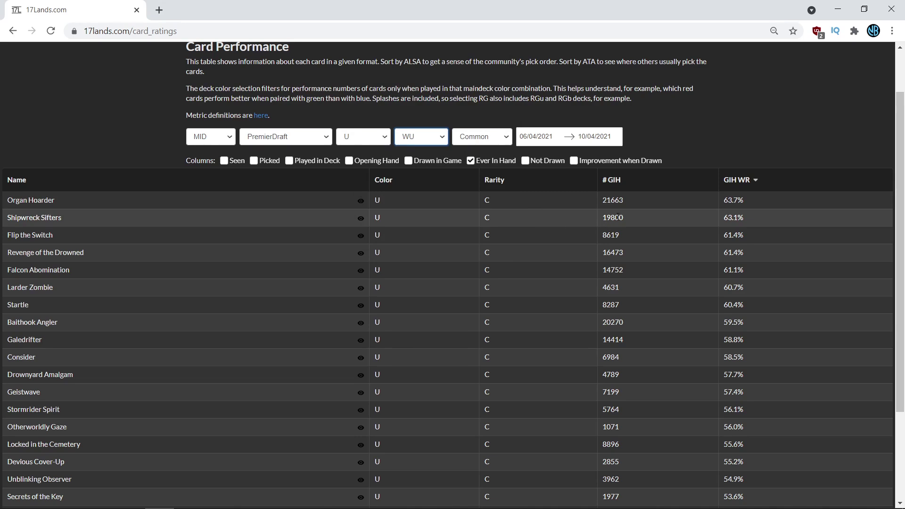
left_click_drag(626, 217, 602, 221)
left_click(642, 217)
left_click_drag(744, 220, 725, 217)
left_click(718, 219)
mouse_move(361, 218)
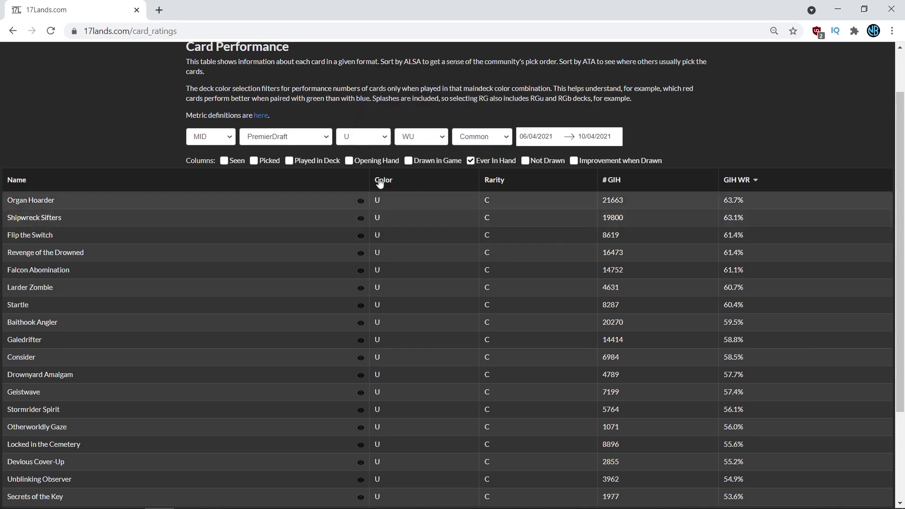
left_click(420, 138)
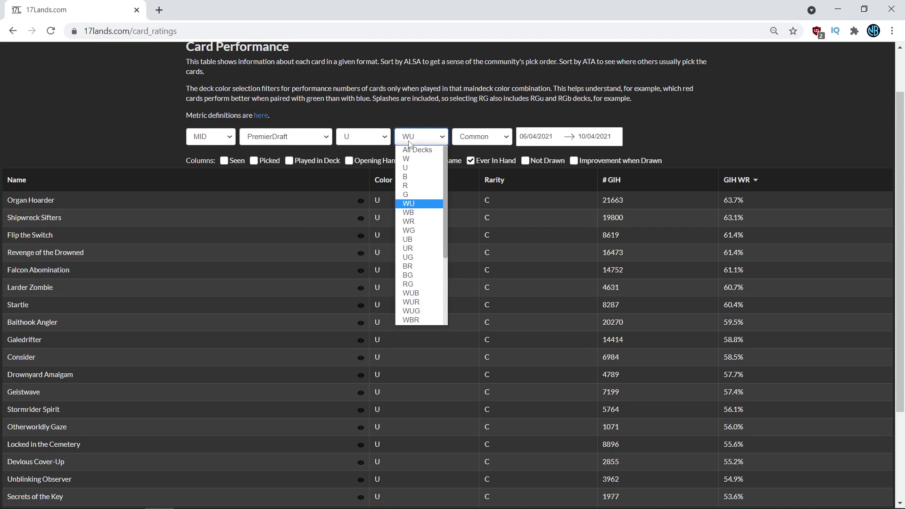
left_click(423, 250)
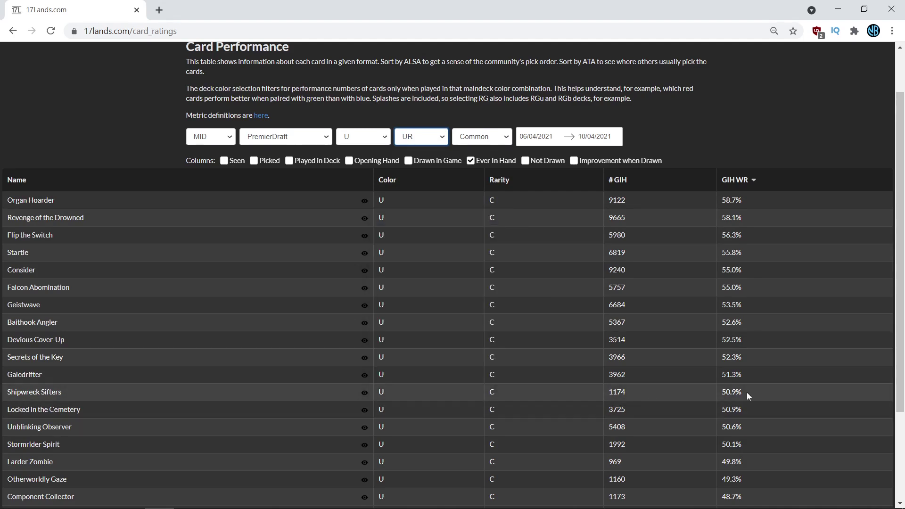
left_click_drag(745, 395, 721, 392)
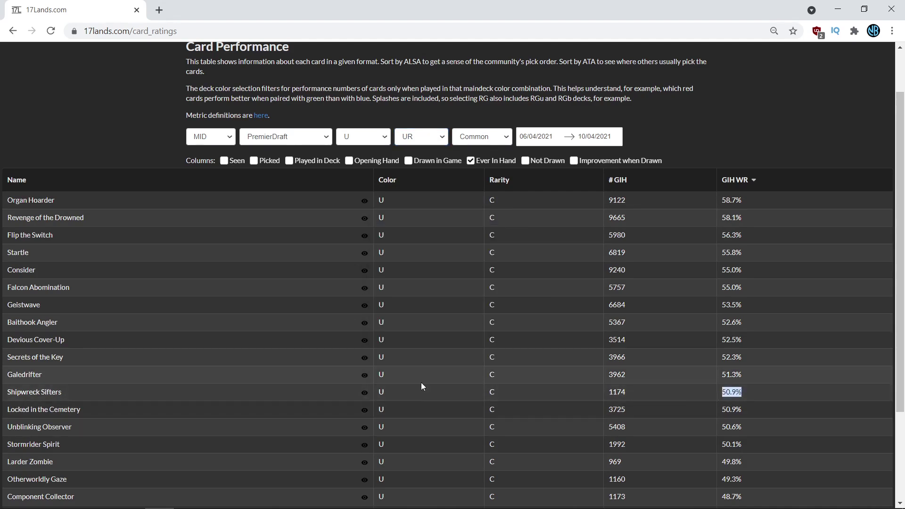
mouse_move(367, 391)
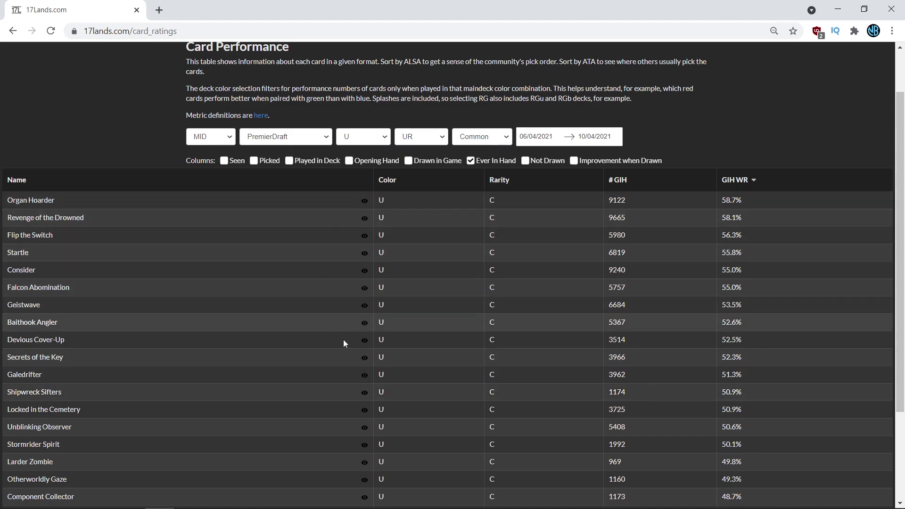
mouse_move(361, 273)
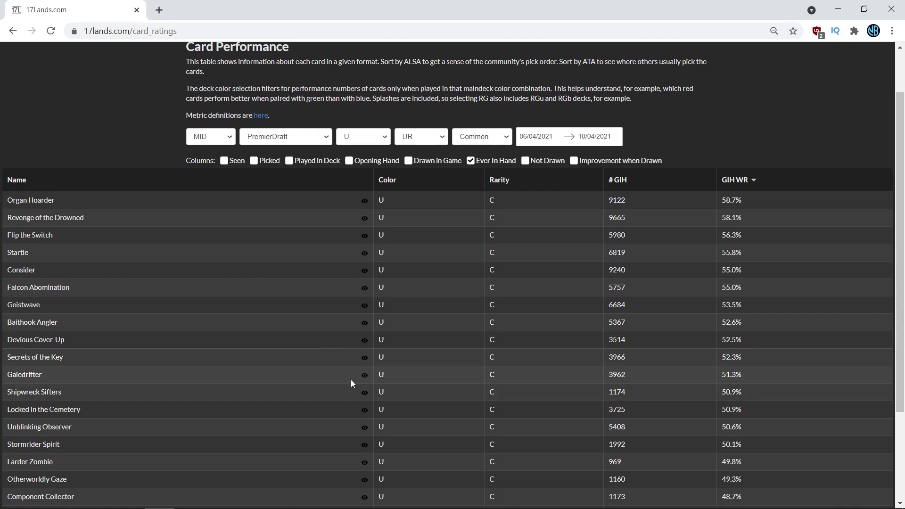
Step: Switch to WU decks, noting Flip the Switch's 61.4%, then to UR decks
left_click(425, 143)
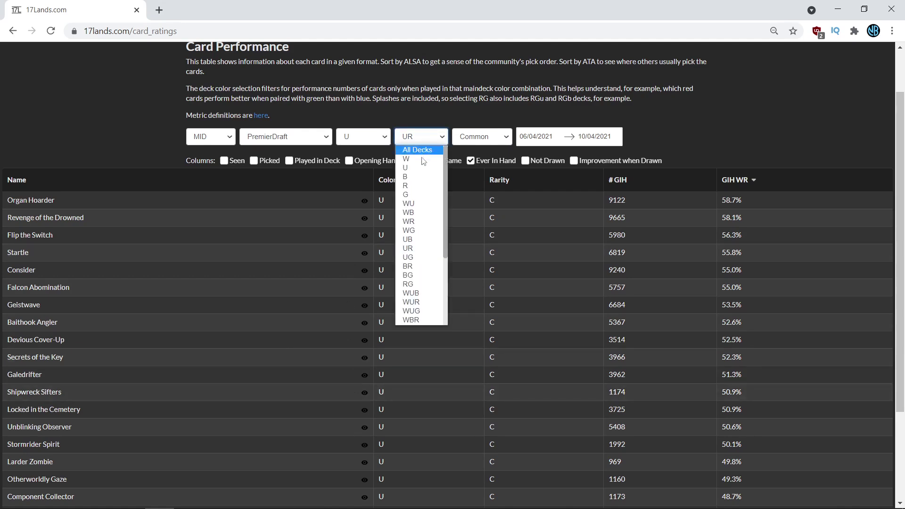
left_click(419, 208)
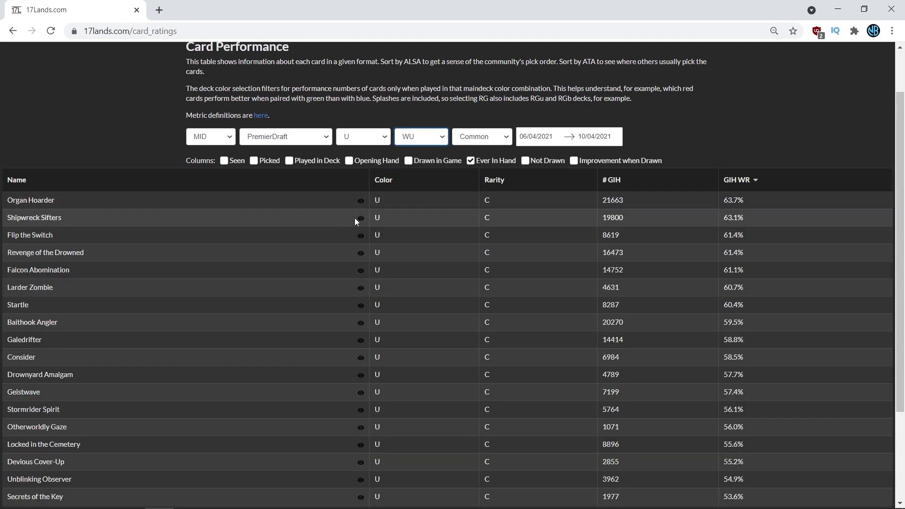
left_click_drag(744, 234, 720, 233)
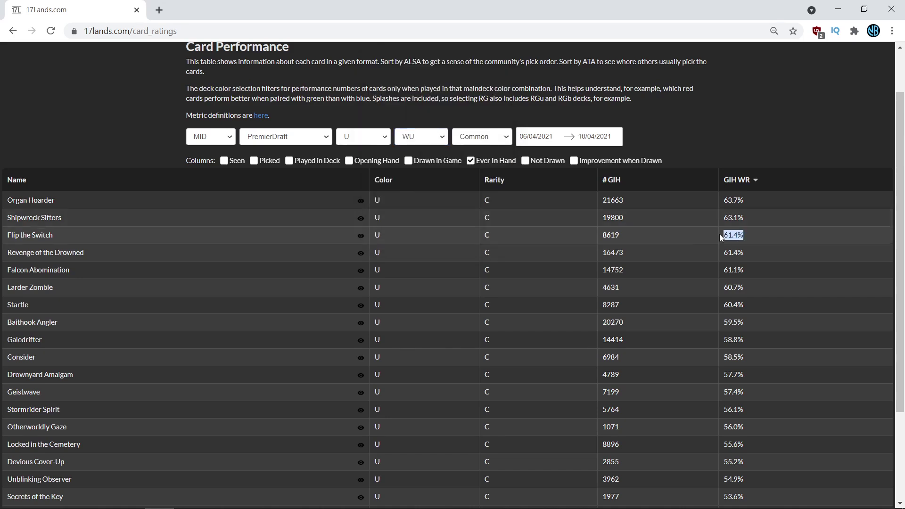
left_click(421, 136)
left_click(413, 250)
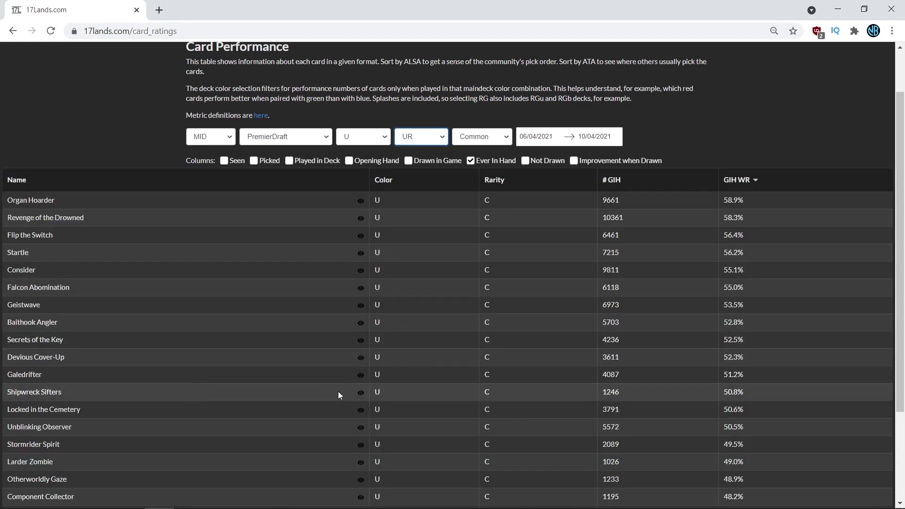
Step: Filter to UB decks and preview the blue commons in the list
left_click(424, 138)
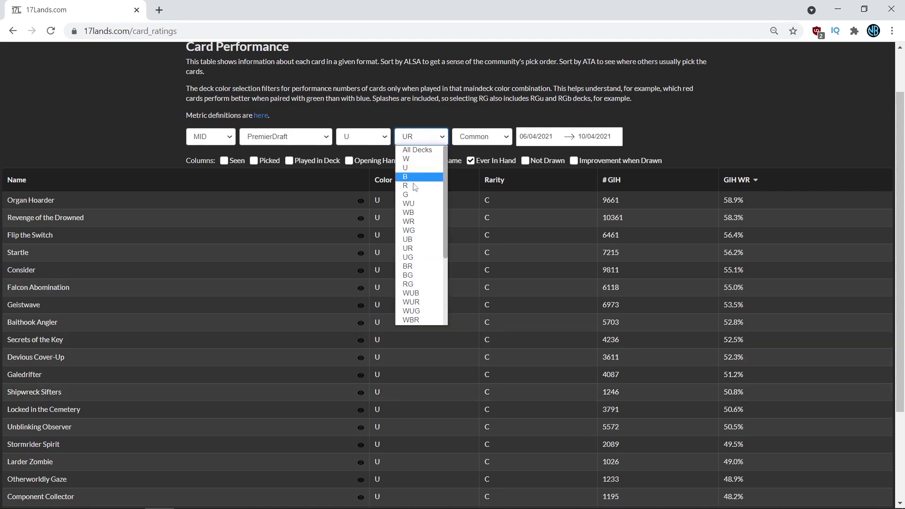
left_click(419, 239)
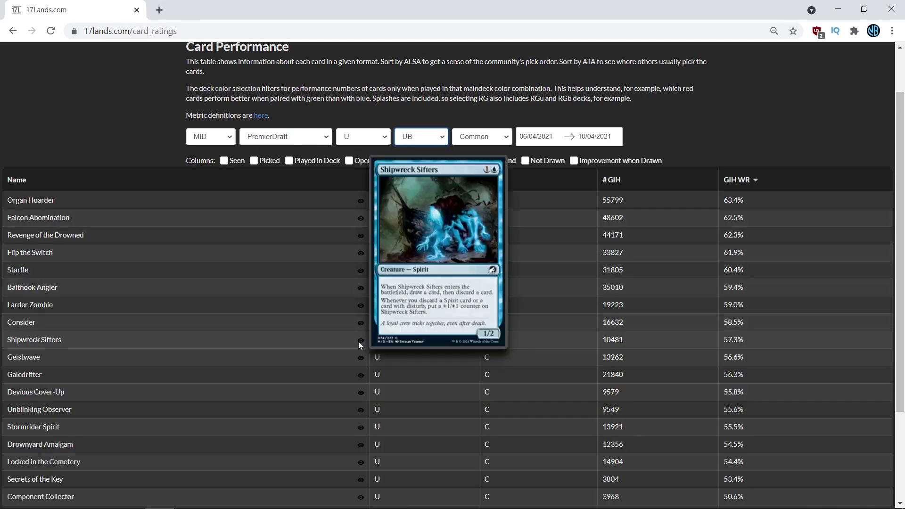
mouse_move(361, 323)
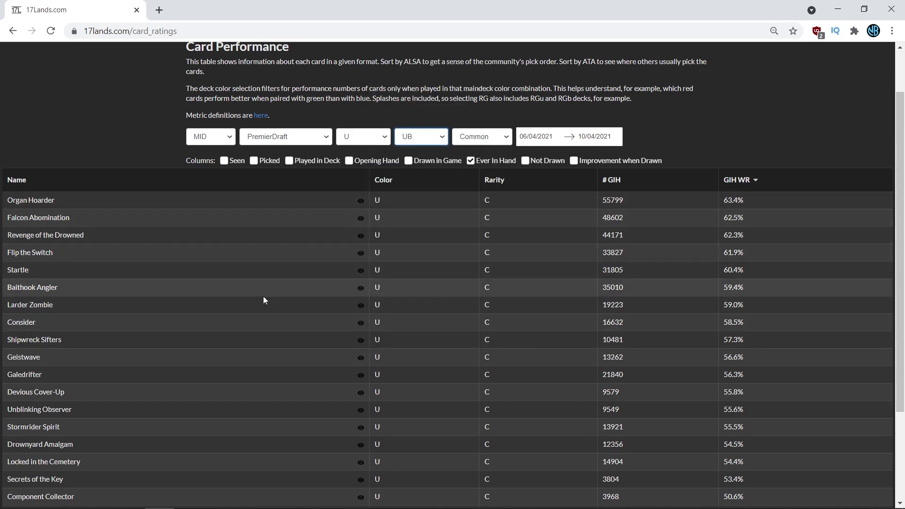
mouse_move(360, 340)
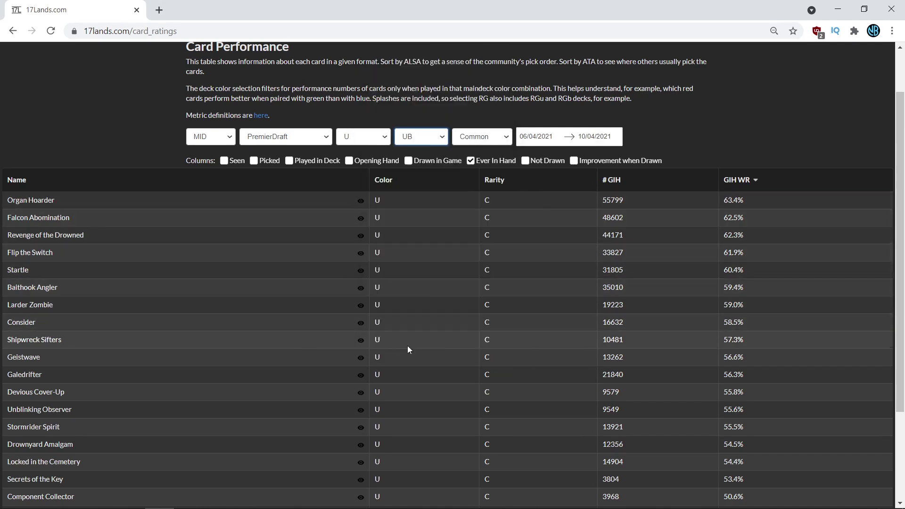
scroll(332, 364, "down", 1)
scroll(332, 364, "down", 3)
scroll(290, 353, "up", 4)
left_click(421, 137)
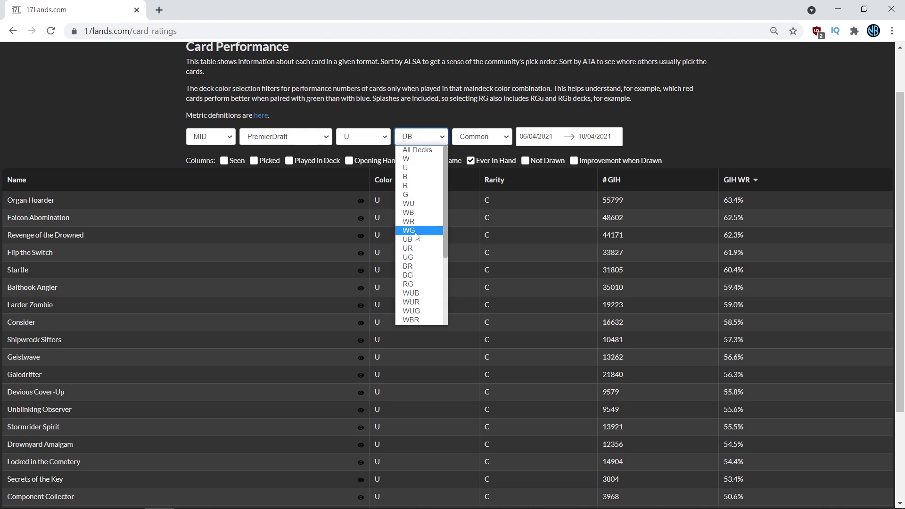
Step: Choose UG decks, where Revenge of the Drowned leads at 61.7%, and return to the top
left_click(414, 258)
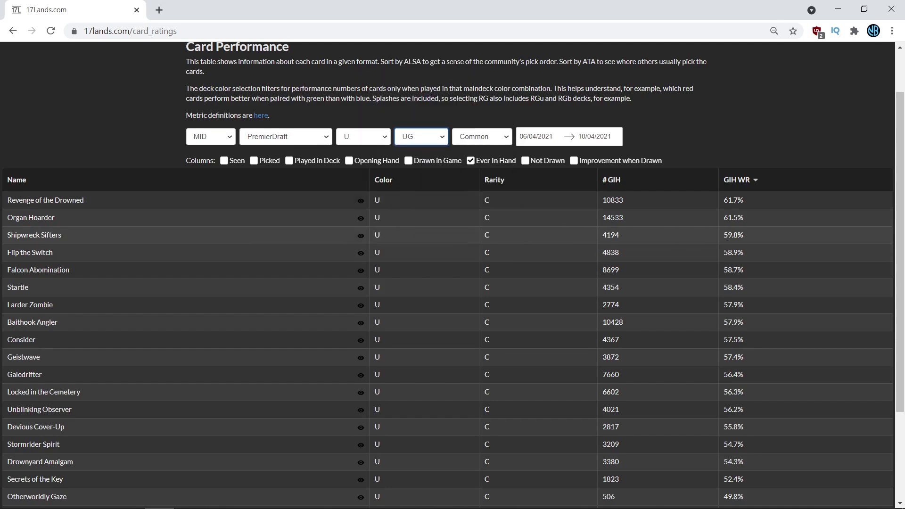
left_click(737, 236)
left_click(451, 234)
scroll(498, 231, "up", 2)
scroll(263, 192, "down", 1)
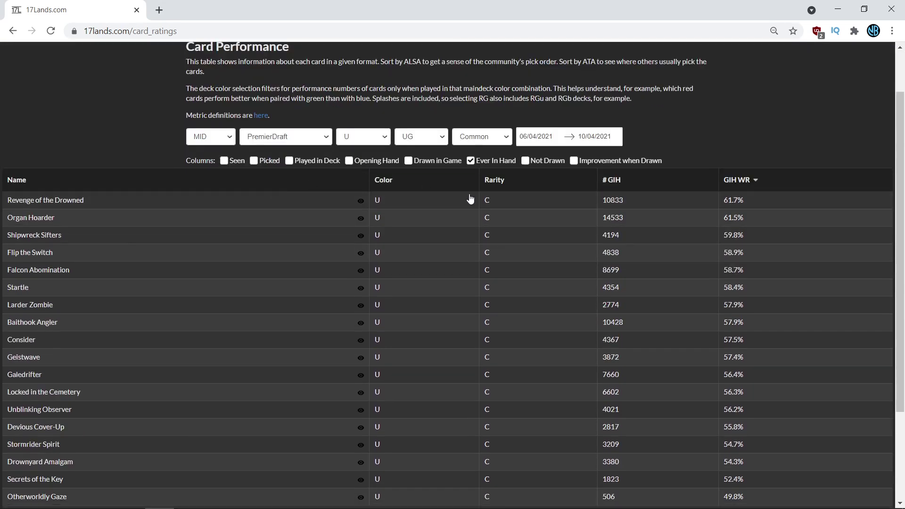
scroll(123, 113, "up", 1)
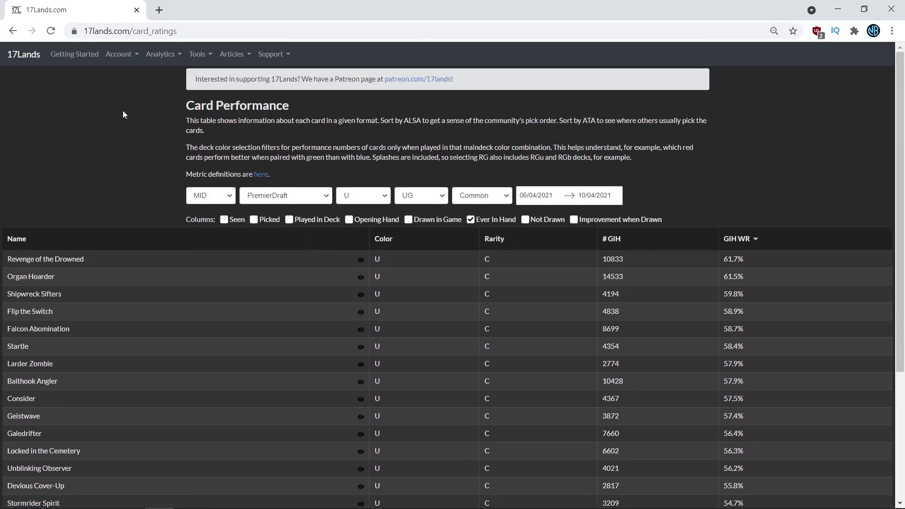
Step: Go to the Format Color Ratings page and scroll to the two-color rows
left_click(179, 60)
left_click(178, 71)
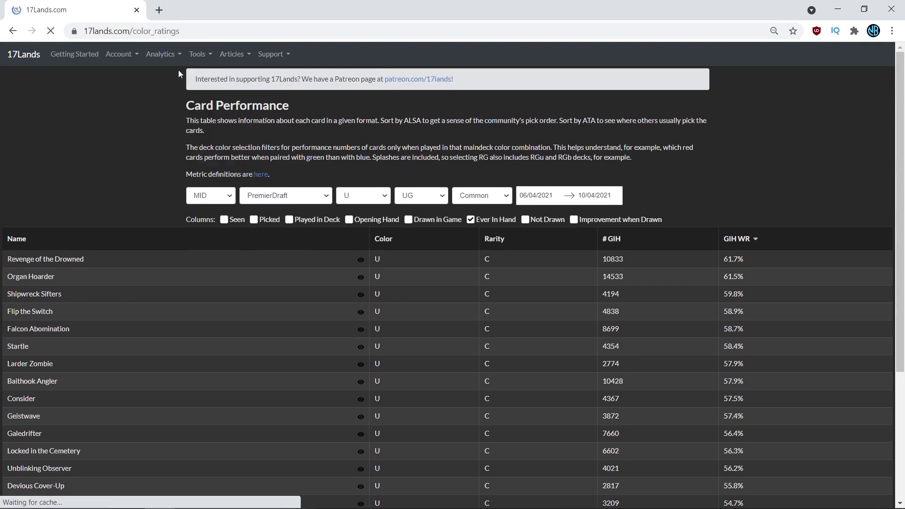
scroll(146, 174, "down", 4)
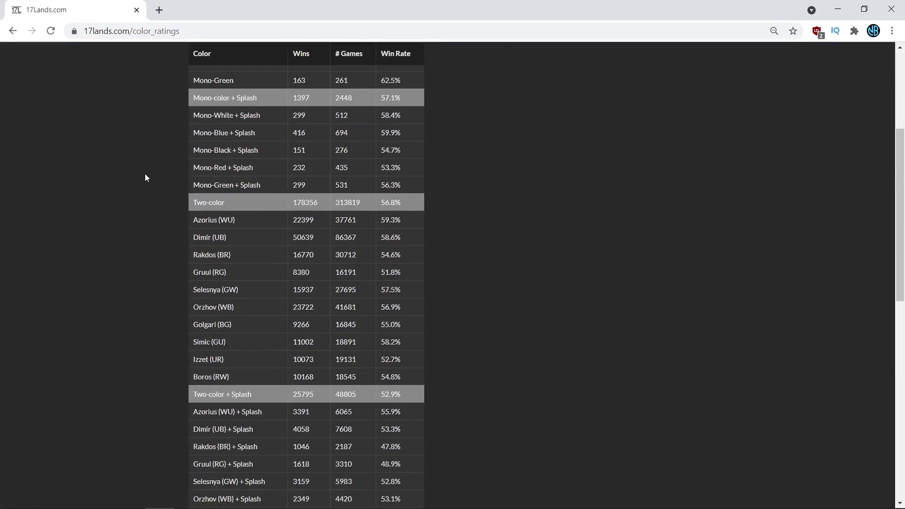
scroll(145, 178, "down", 1)
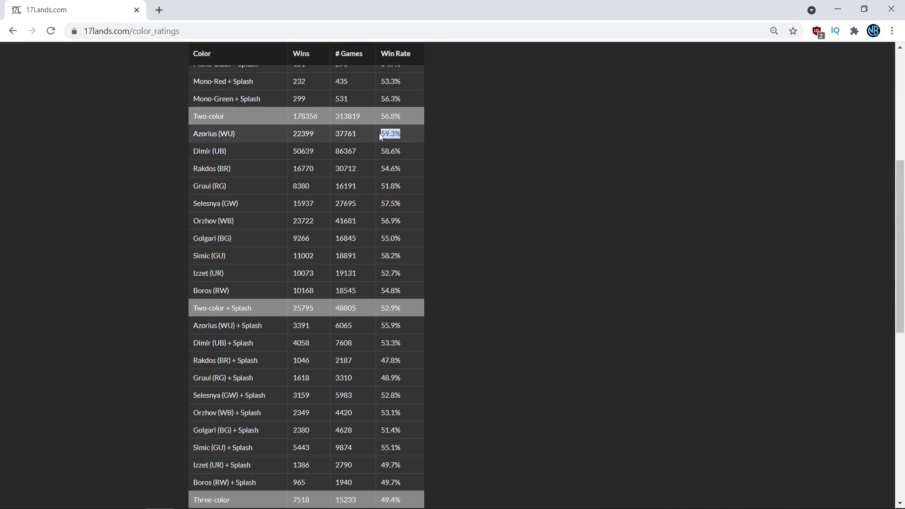
Step: Highlight Azorius's 59.3% and Izzet's 52.7% deck win rates
left_click_drag(402, 134, 380, 137)
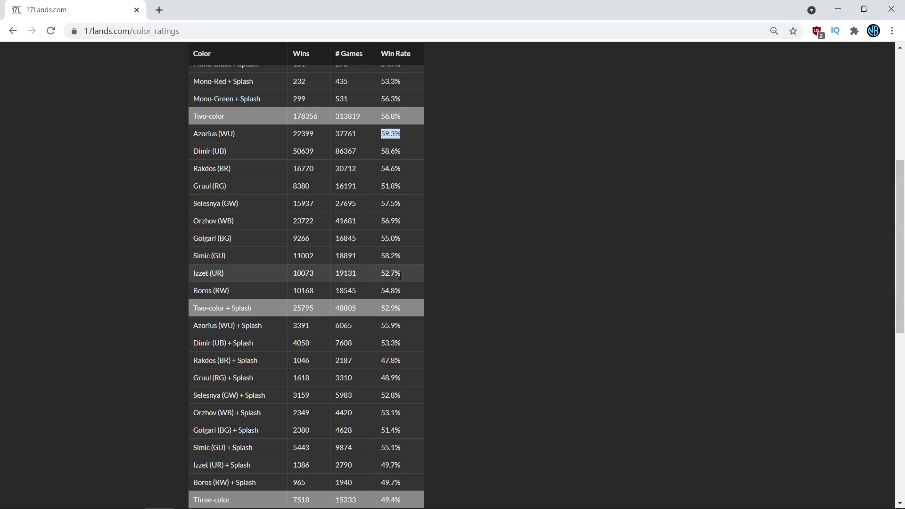
left_click_drag(400, 273, 382, 278)
left_click(387, 279)
scroll(445, 269, "up", 7)
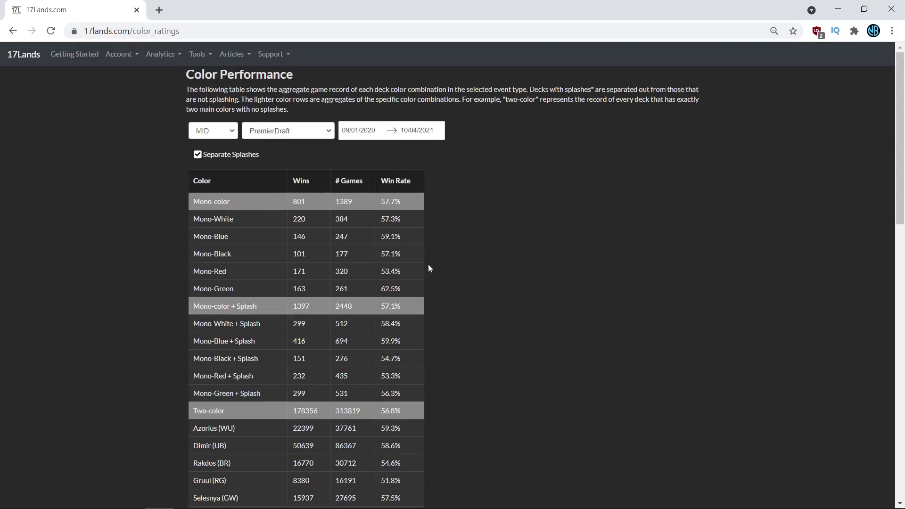
scroll(535, 279, "down", 4)
scroll(504, 264, "up", 4)
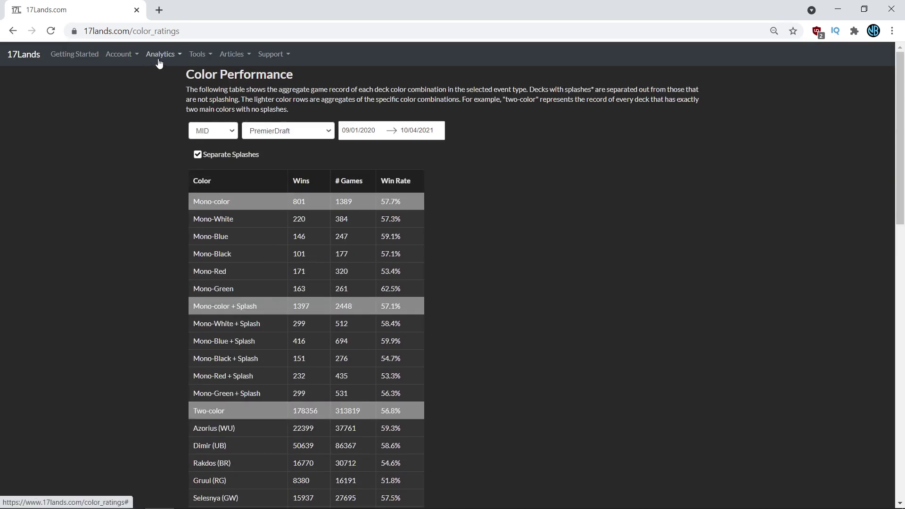
Step: Return to the Card Ratings page
left_click(162, 54)
left_click(164, 87)
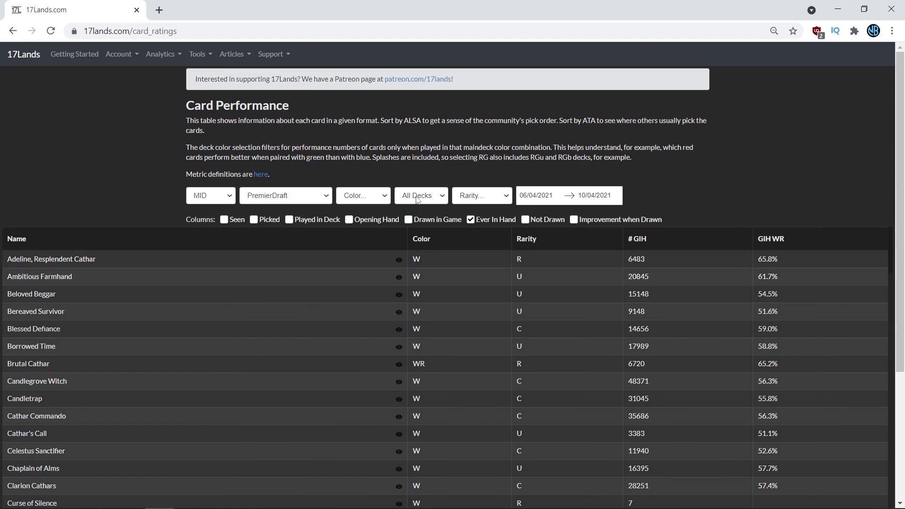
scroll(438, 278, "down", 1)
scroll(434, 275, "up", 1)
Step: Filter to blue commons and sort by GIH WR, highest first
left_click(363, 195)
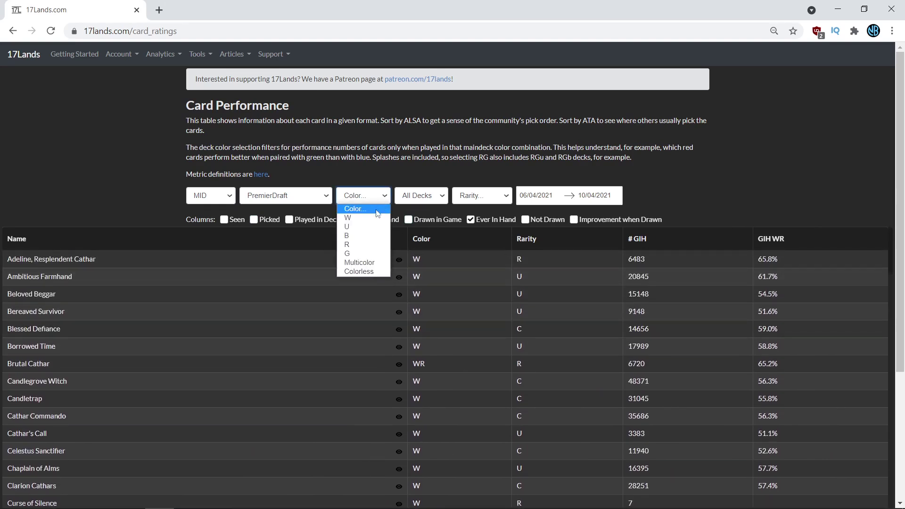
left_click(363, 227)
left_click(471, 196)
left_click(473, 218)
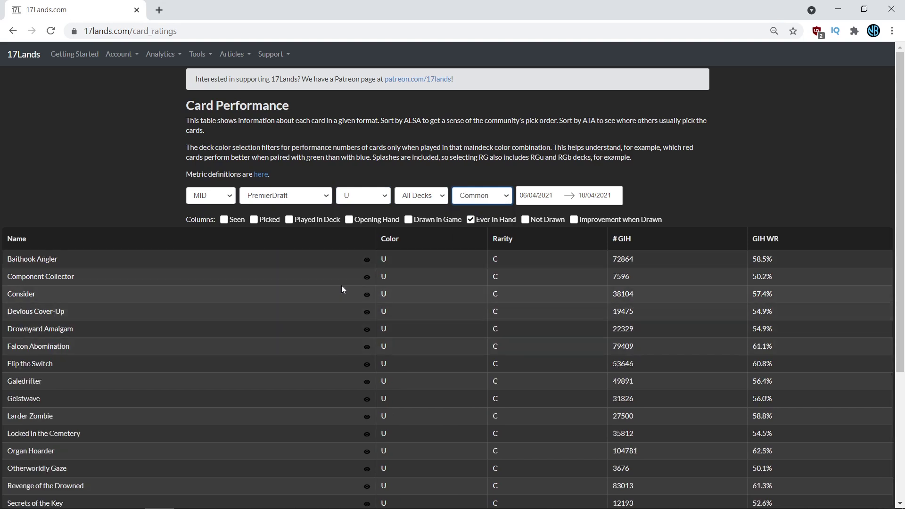
left_click(754, 239)
left_click(769, 240)
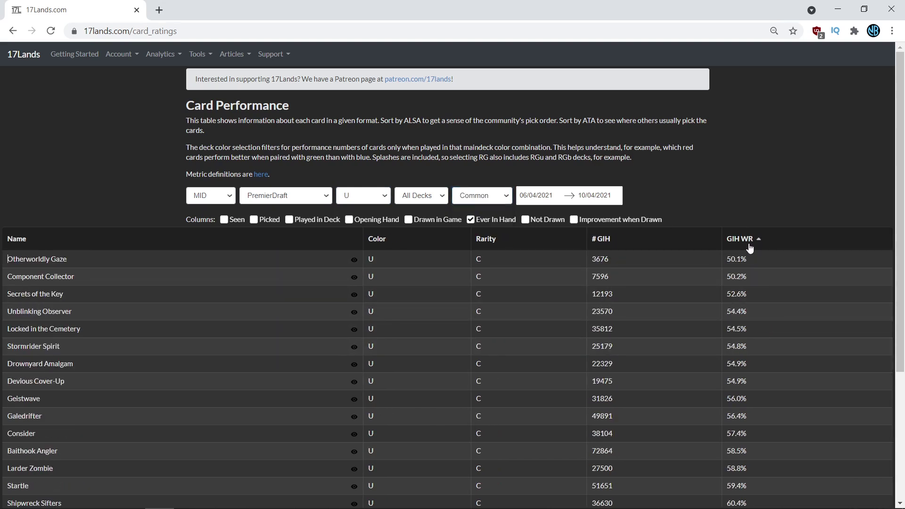
left_click(768, 238)
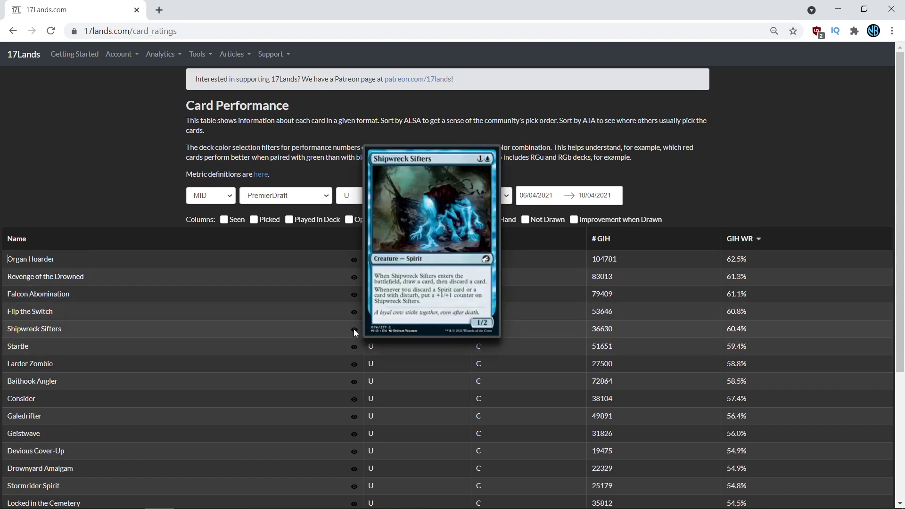
Step: Change the Color filter to R and preview Neonate's Rush, leading at 55.8%
left_click(384, 203)
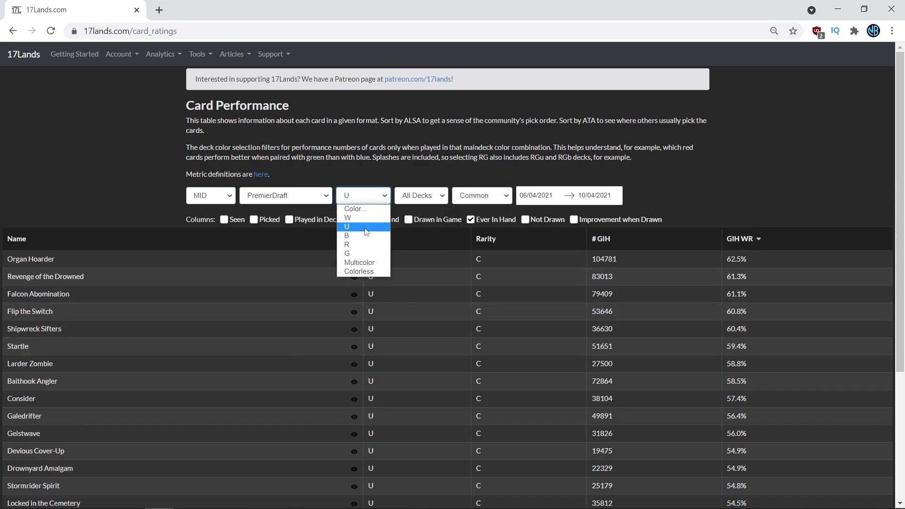
left_click(363, 249)
mouse_move(344, 259)
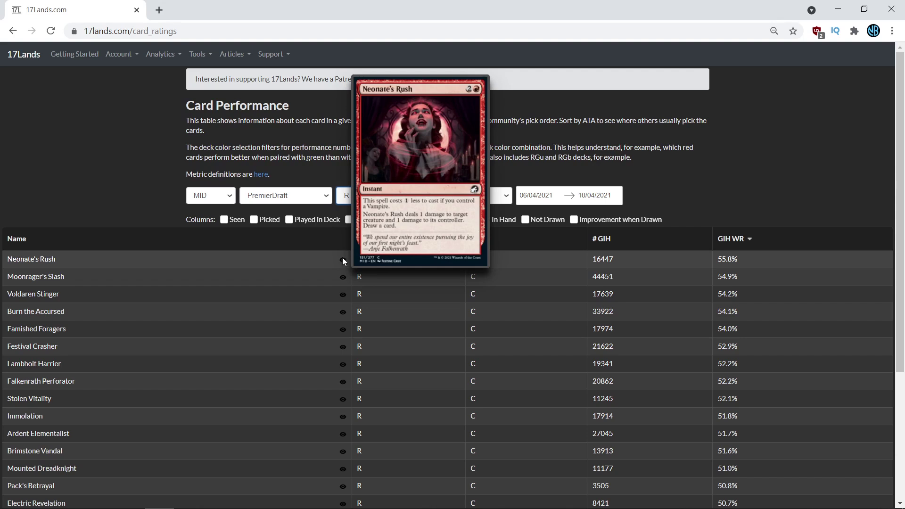
Step: Filter to BR decks and highlight Neonate's Rush's 56.0% win rate
left_click(422, 197)
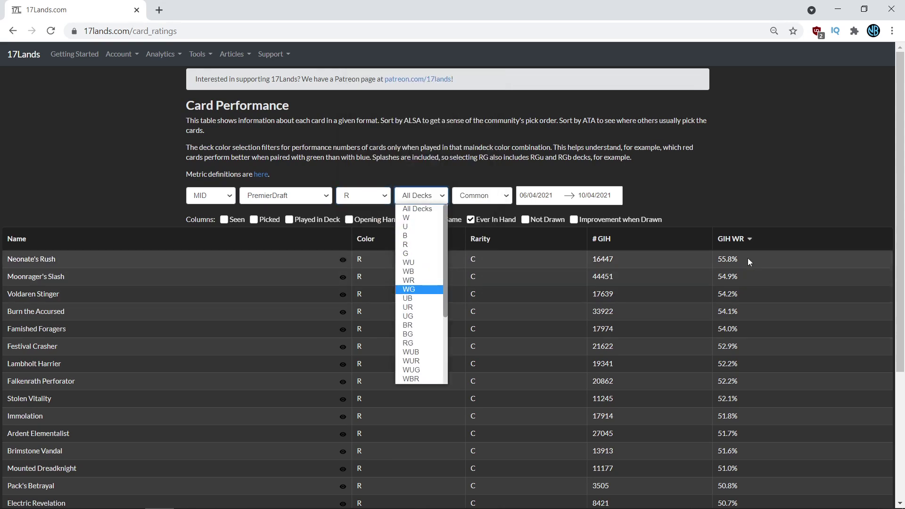
left_click(417, 325)
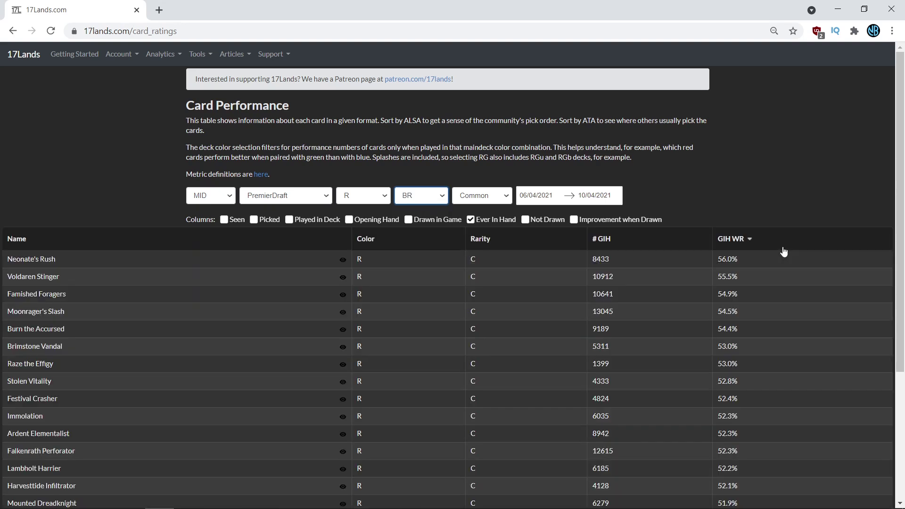
left_click_drag(735, 260, 716, 263)
Step: Compare Neonate's Rush's games in hand: 16447 across All Decks versus 8433 in BR
left_click(428, 198)
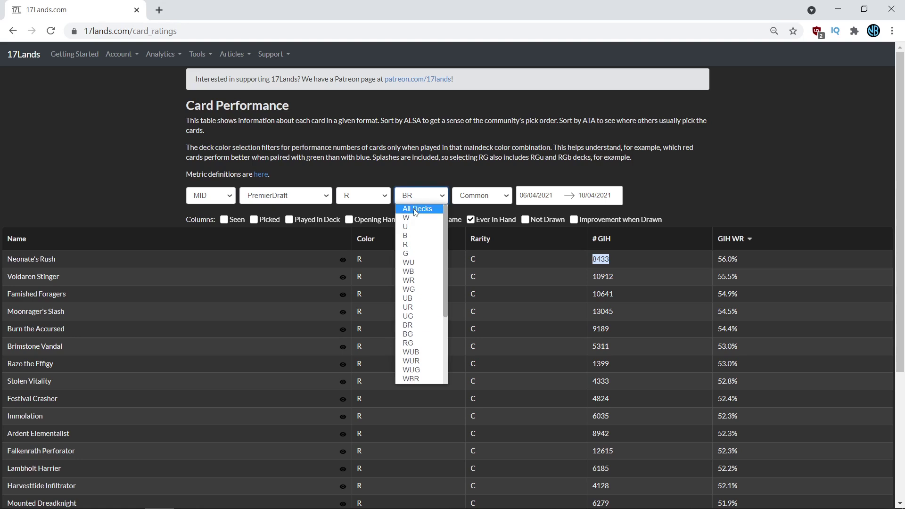
left_click(415, 206)
double_click(603, 259)
left_click(421, 195)
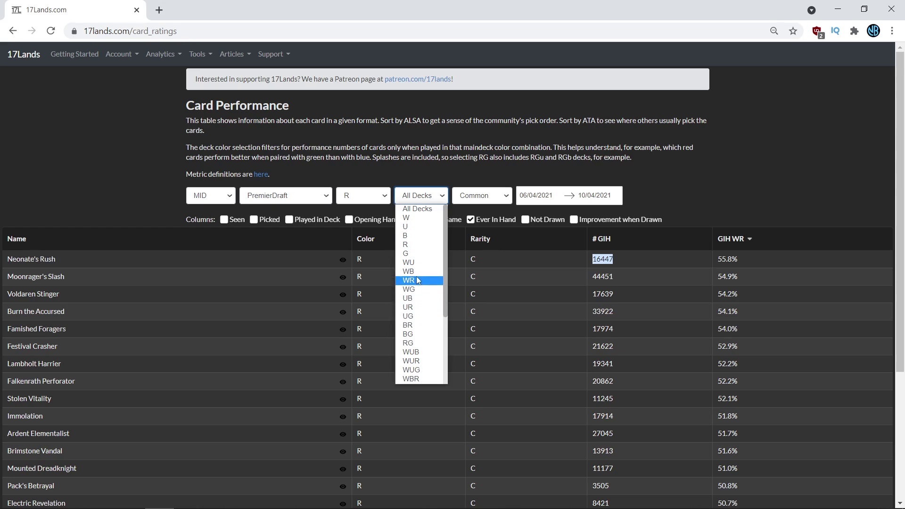
left_click(414, 325)
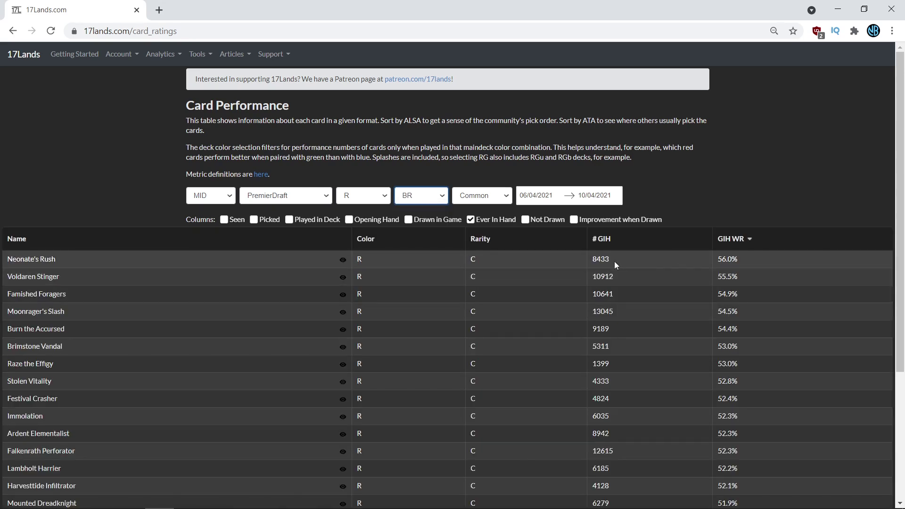
double_click(601, 259)
left_click(716, 259)
left_click(693, 261)
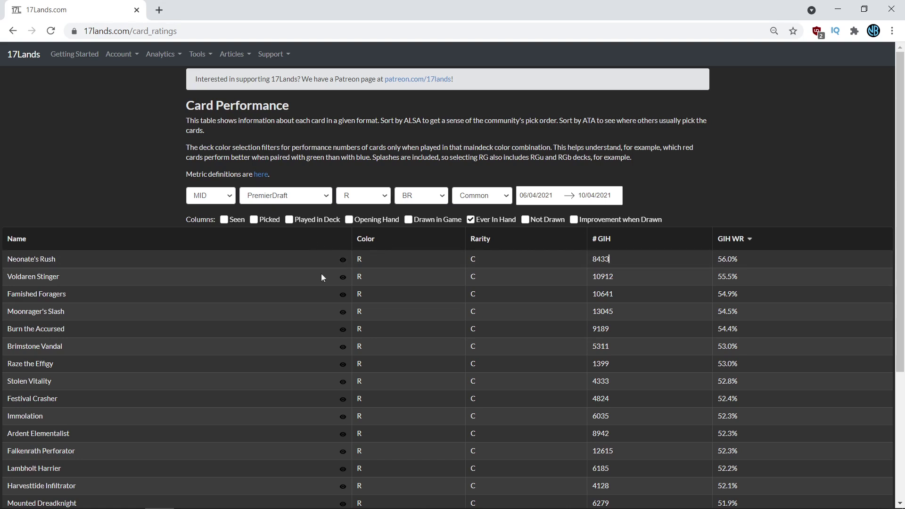
Step: Switch to WR decks and highlight Neonate's Rush's 2214 games count
left_click(413, 199)
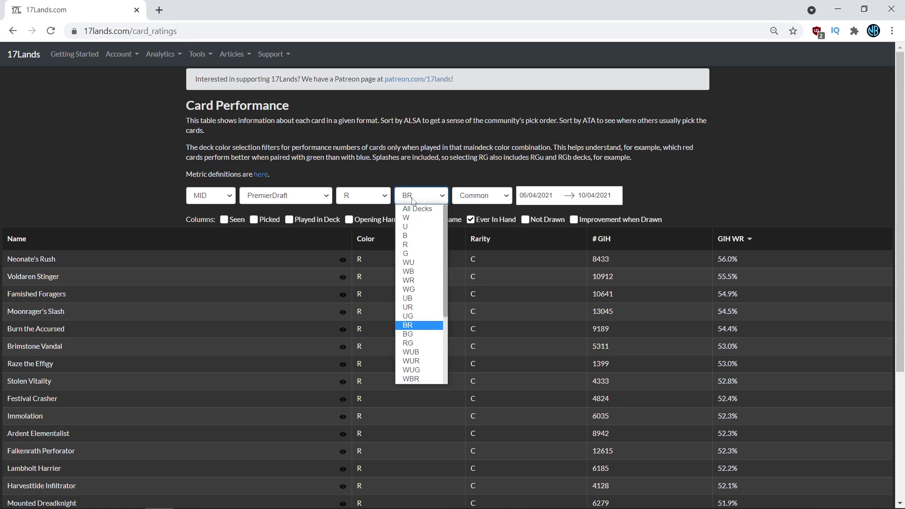
left_click(409, 280)
mouse_move(347, 297)
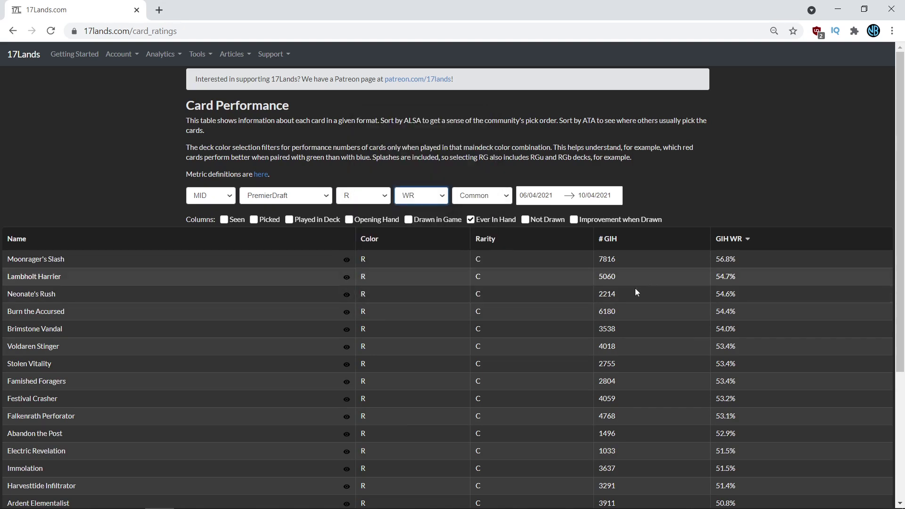
left_click_drag(633, 292, 592, 296)
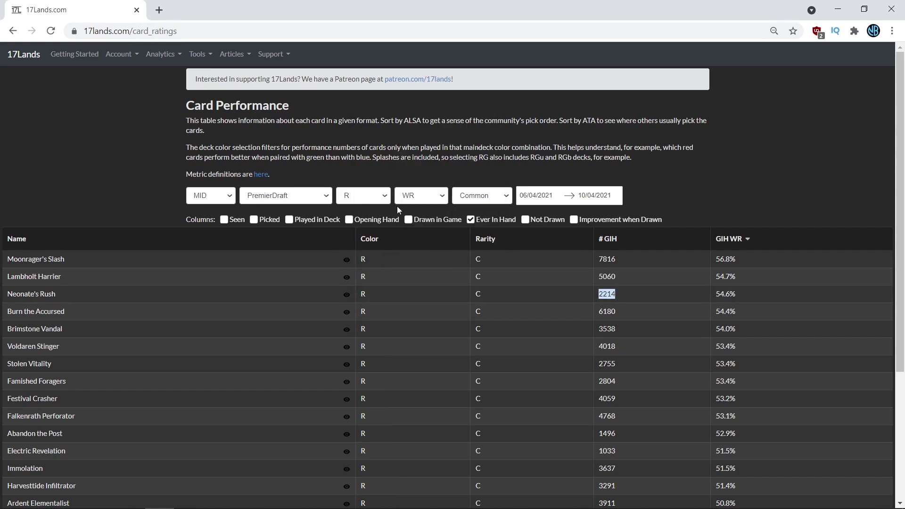
Step: Switch to RG, then UR decks, highlighting Neonate's Rush's 5140 games count
left_click(415, 196)
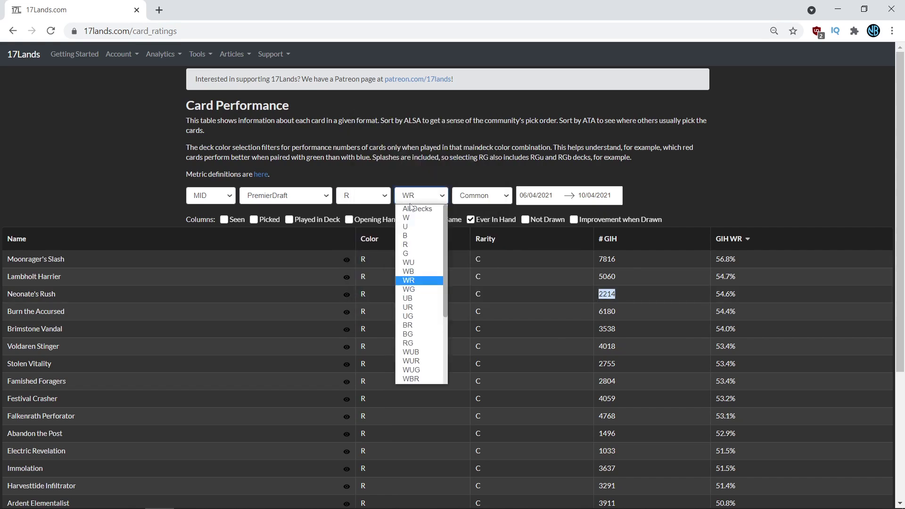
left_click(423, 343)
mouse_move(347, 282)
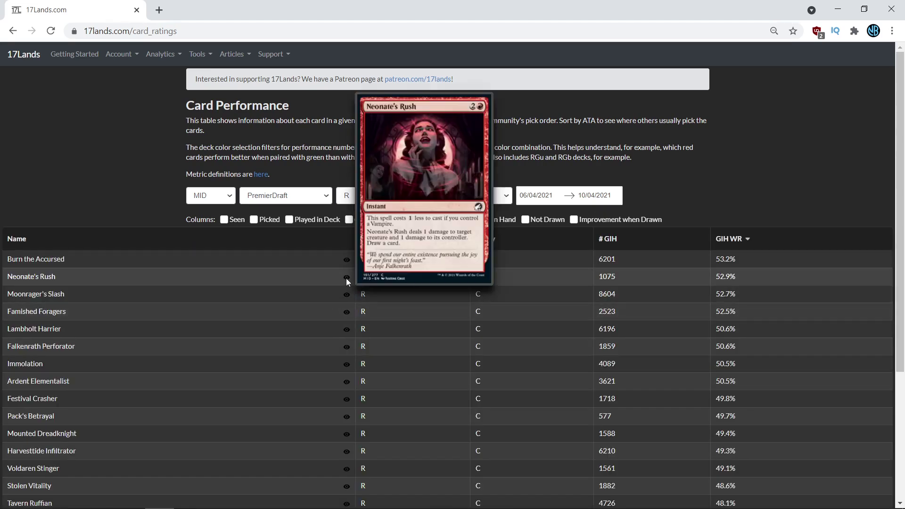
left_click(419, 195)
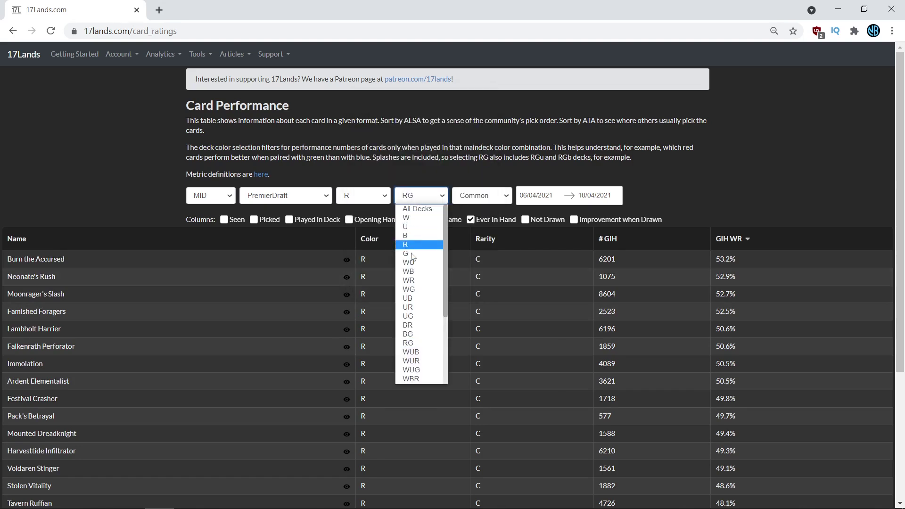
left_click(417, 308)
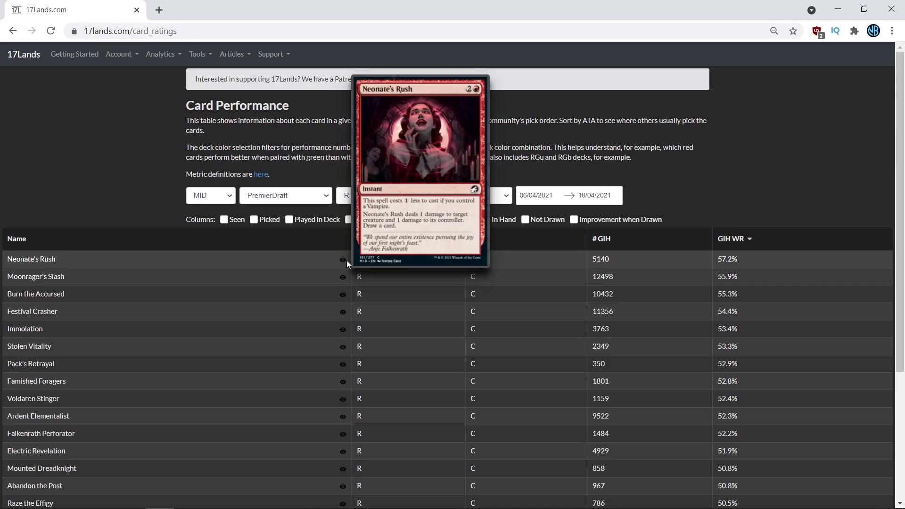
mouse_move(343, 263)
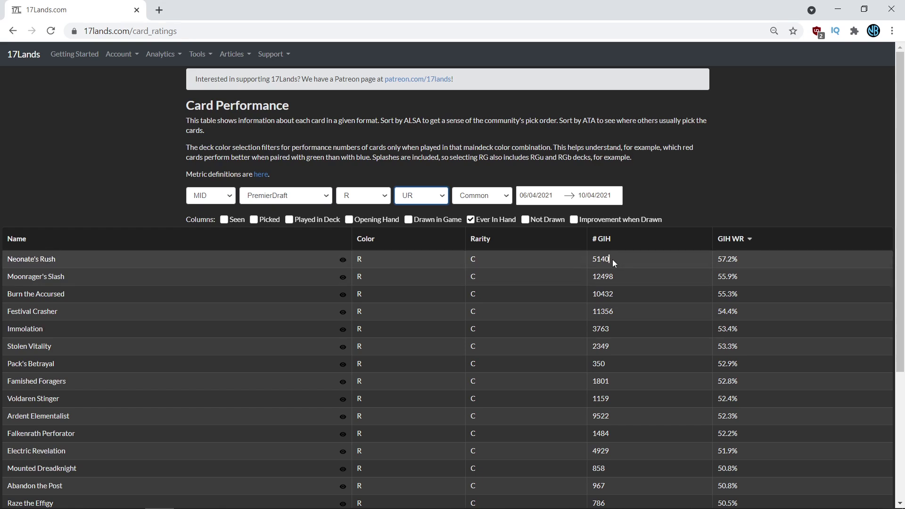
left_click_drag(609, 260, 595, 259)
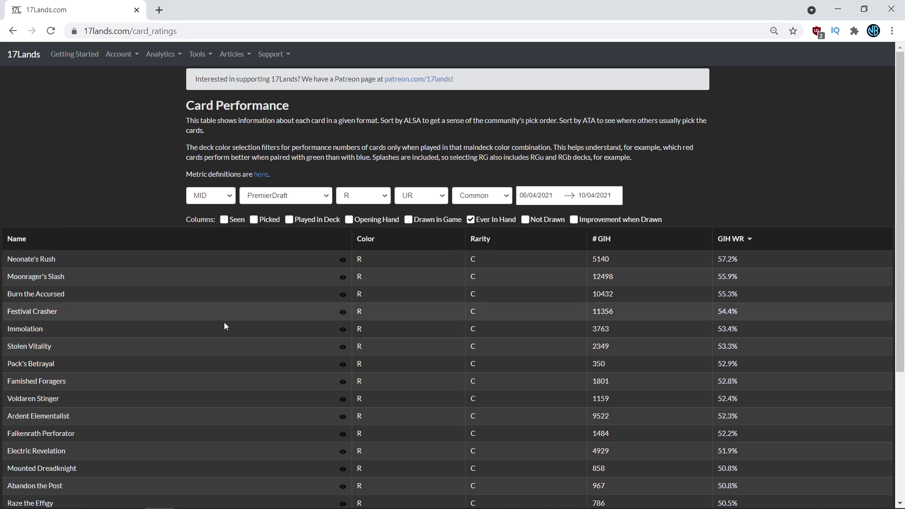
Step: Highlight Festival Crasher's 54.4% GIH win rate under the UR deck filter
mouse_move(344, 317)
double_click(728, 310)
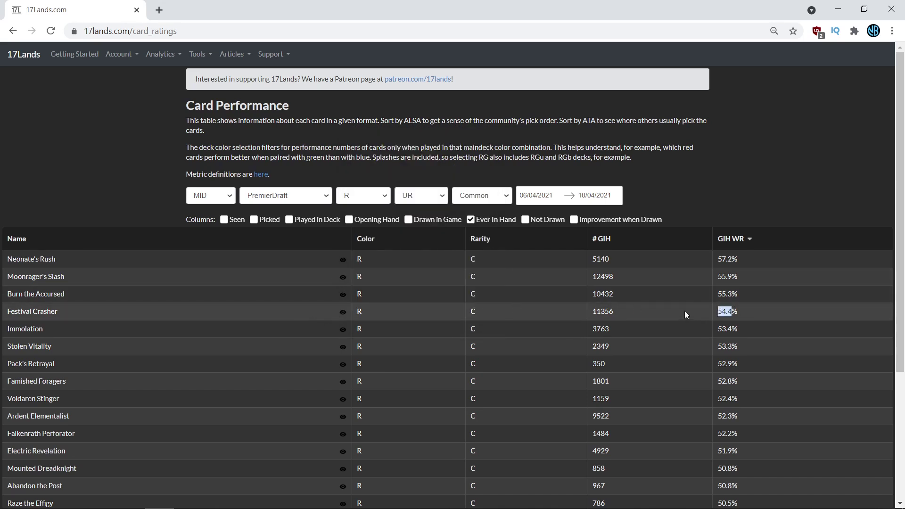
left_click(429, 197)
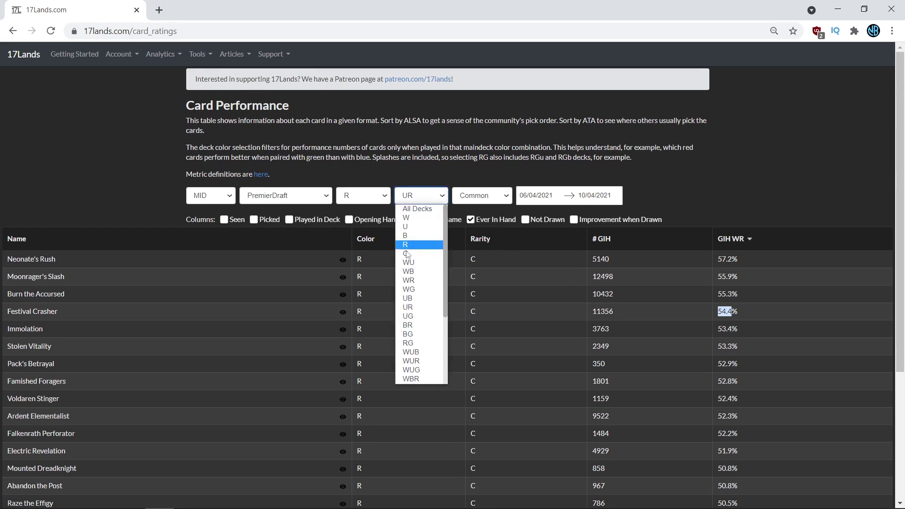
left_click(225, 282)
Step: Switch the ratings to All Decks and highlight Festival Crasher's 53.2% win rate
mouse_move(342, 312)
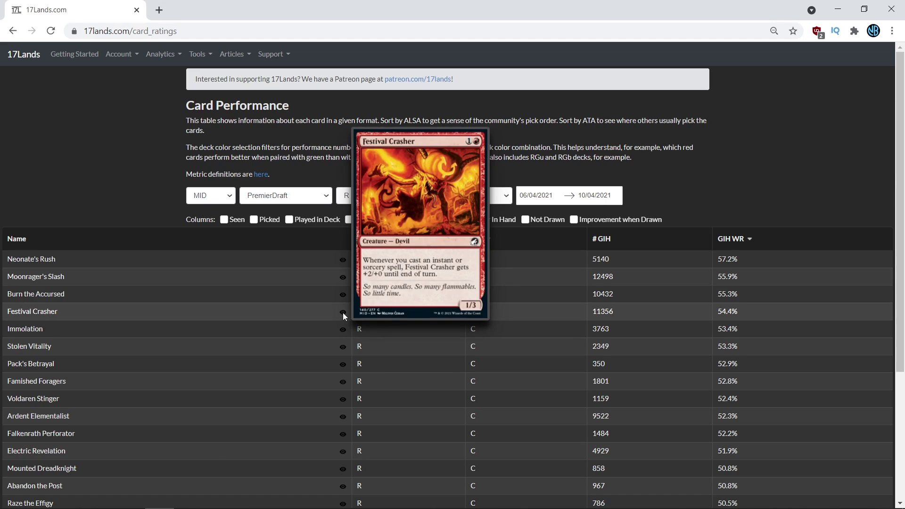
left_click(424, 196)
left_click(417, 210)
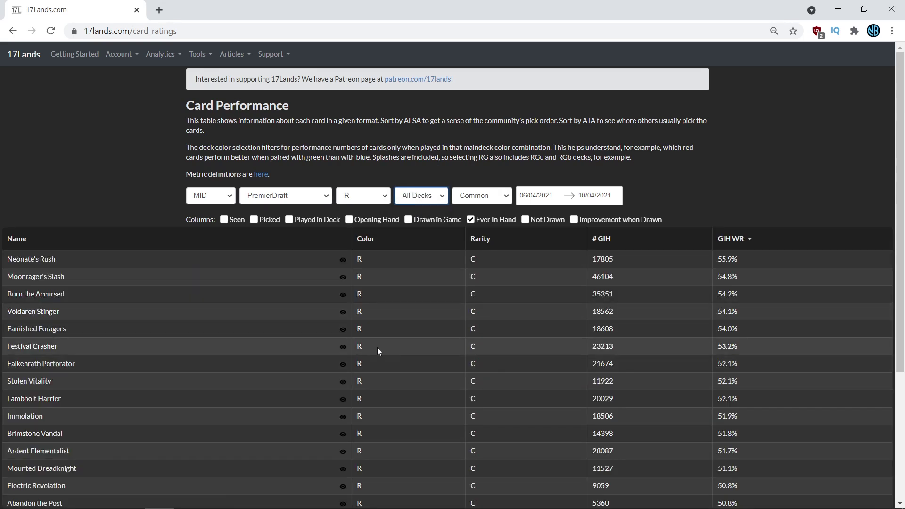
double_click(737, 346)
Step: Compare Festival Crasher's game counts, 10516 in UR and 23213 overall, then filter to WR decks
left_click(421, 196)
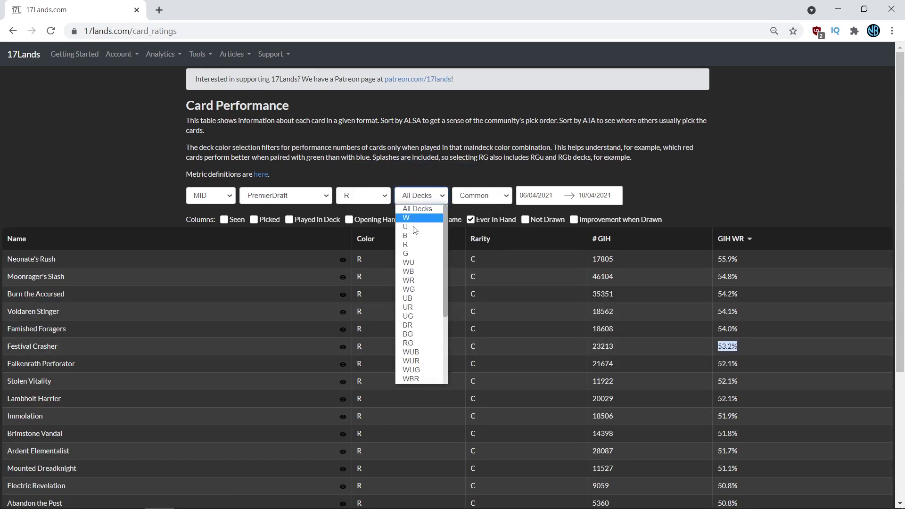
left_click(415, 308)
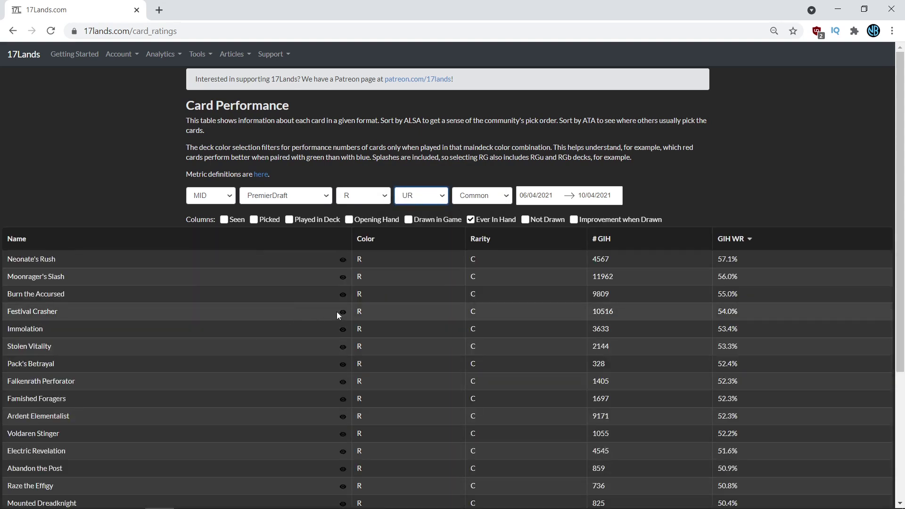
double_click(607, 311)
left_click(426, 196)
left_click(417, 209)
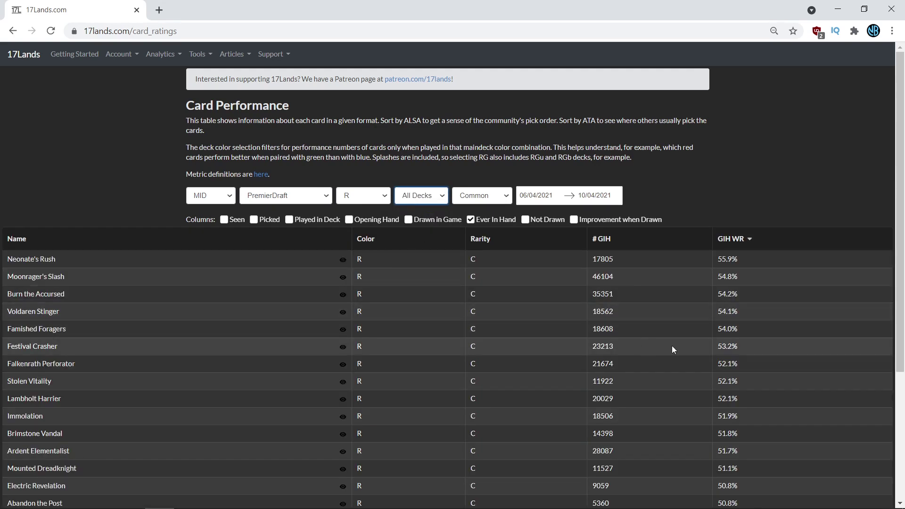
double_click(602, 346)
left_click(428, 197)
left_click(417, 281)
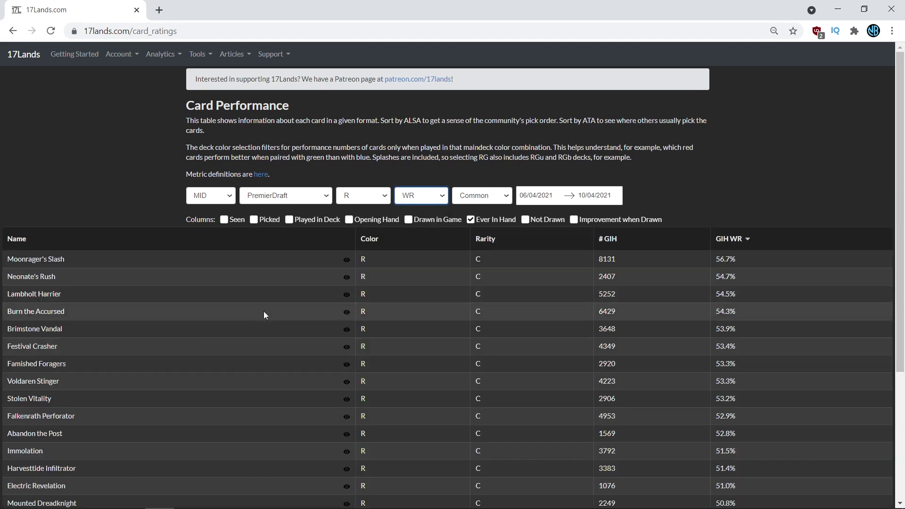
Step: Filter the ratings to RG decks and highlight Festival Crasher's GIH win rate
mouse_move(348, 349)
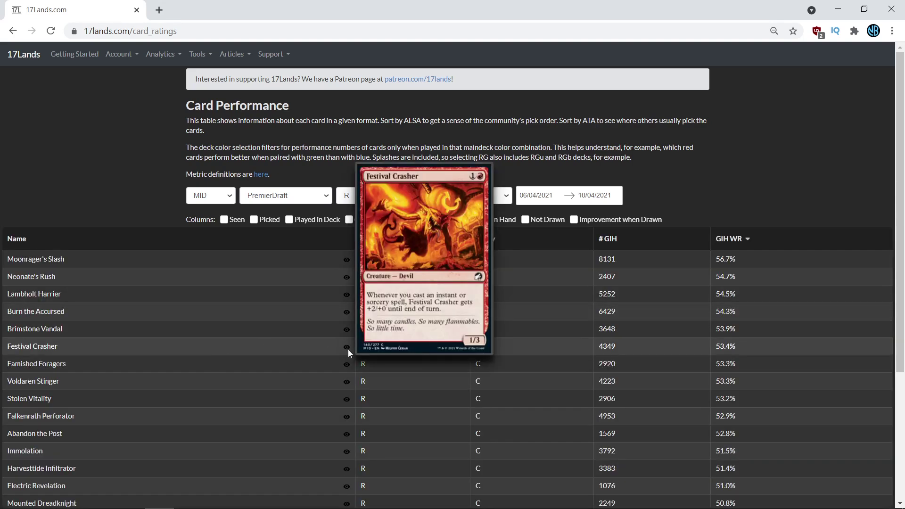
left_click(363, 196)
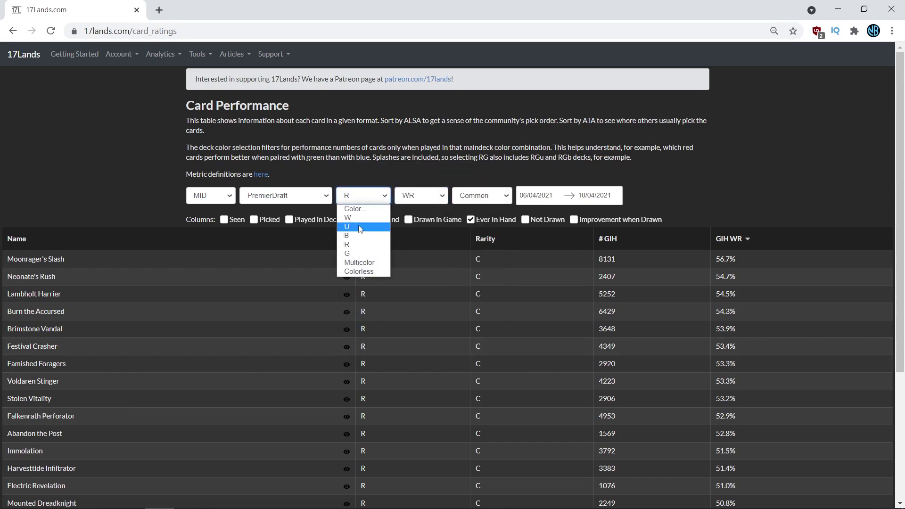
left_click(421, 195)
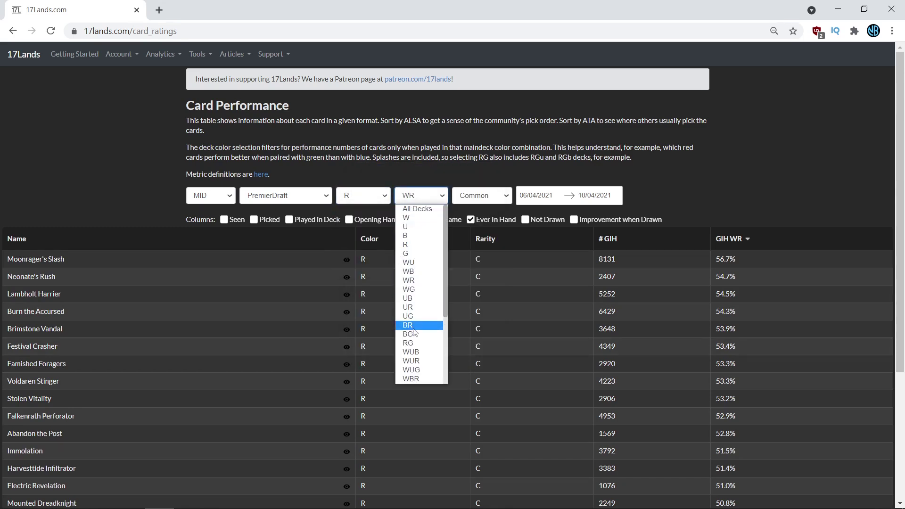
left_click(409, 343)
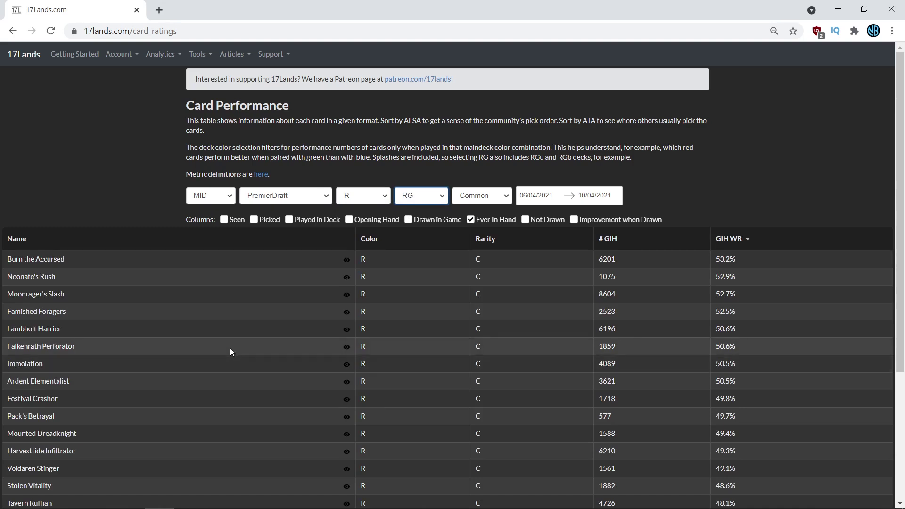
scroll(150, 461, "down", 1)
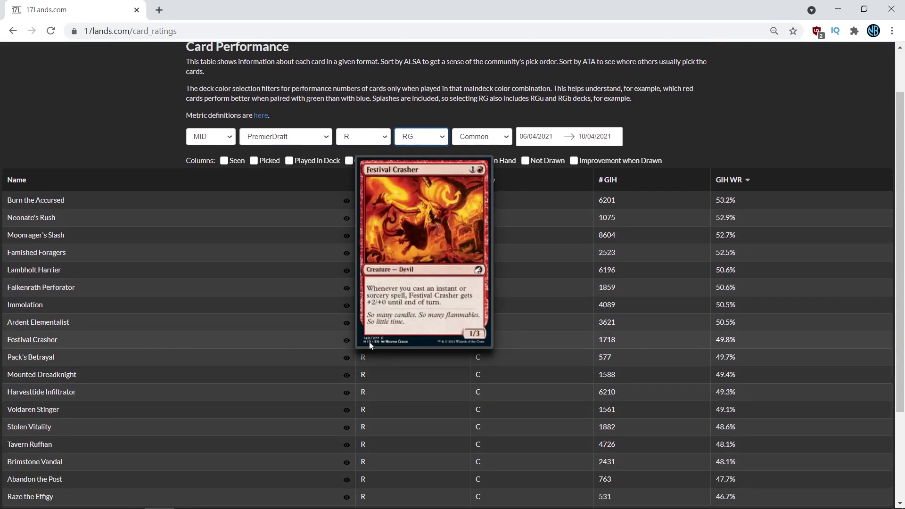
left_click_drag(747, 341, 712, 341)
scroll(432, 343, "up", 1)
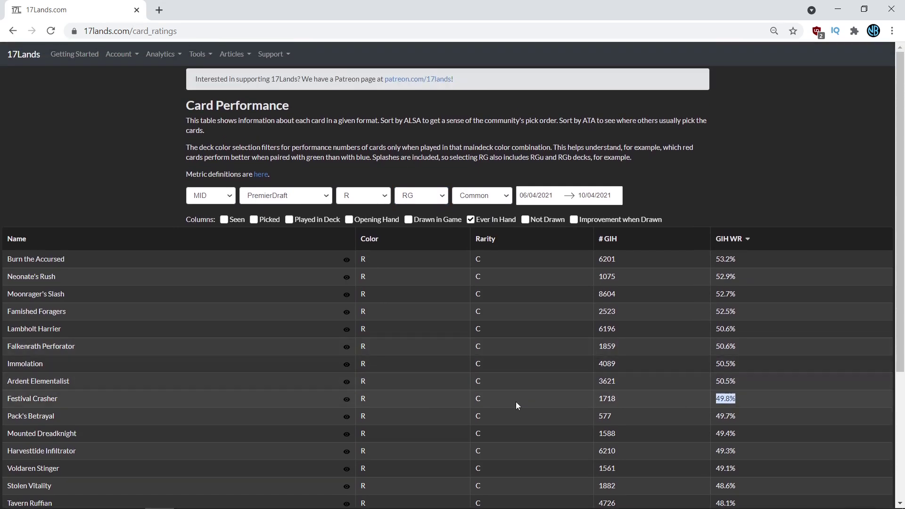
Step: Switch to BR decks, highlight Festival Crasher's 52.4% win rate, then reset to All Decks
left_click(419, 199)
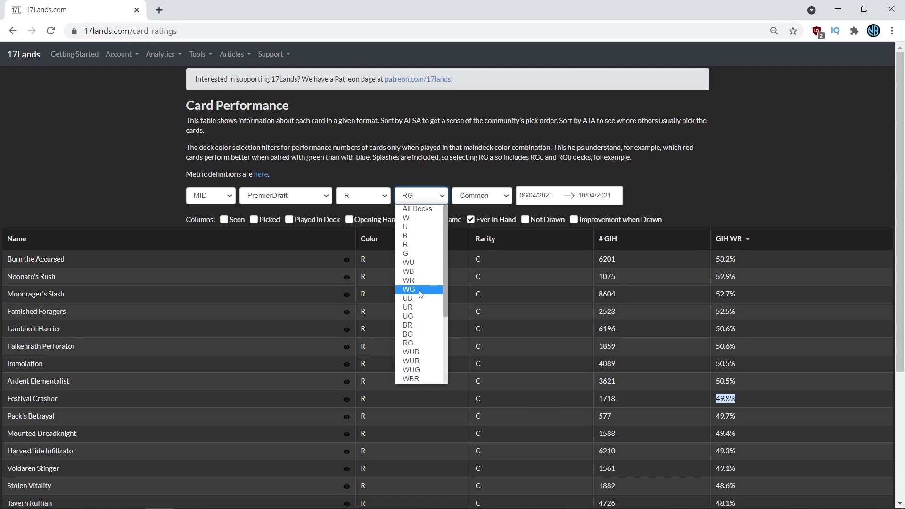
left_click(420, 326)
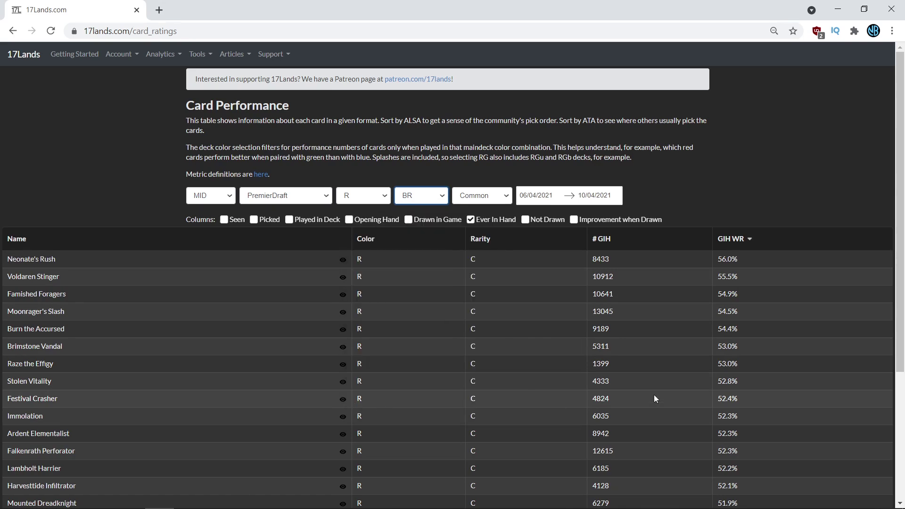
left_click_drag(742, 399, 624, 399)
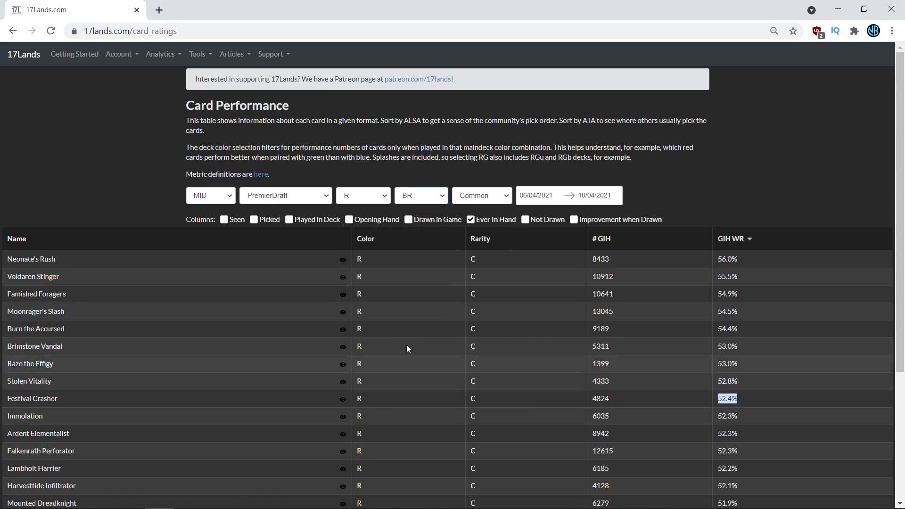
left_click(406, 202)
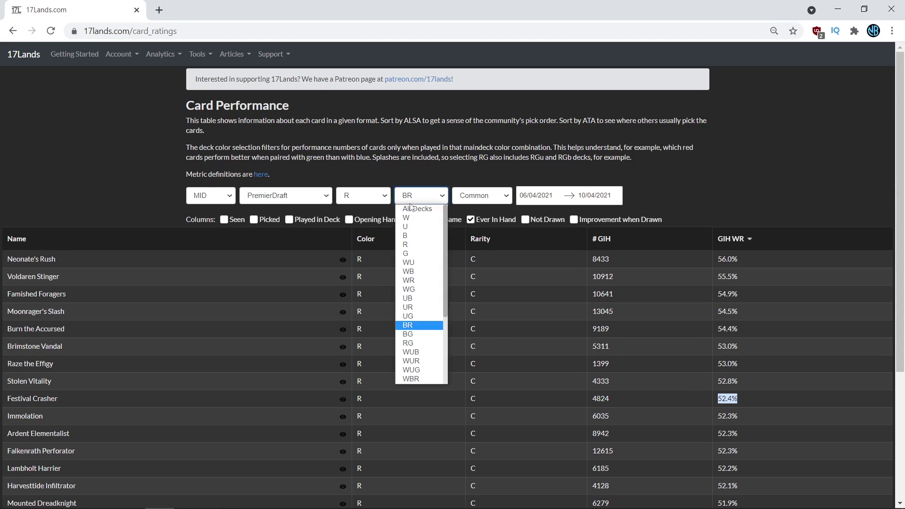
left_click(408, 206)
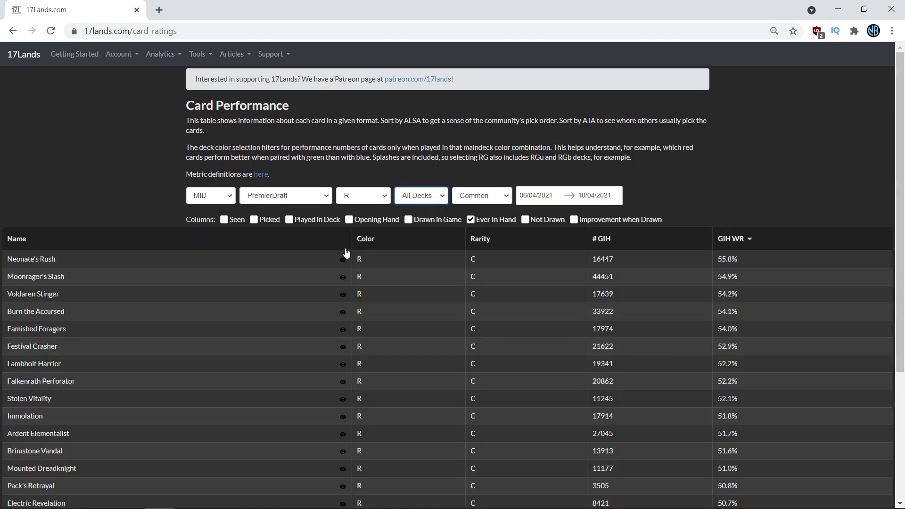